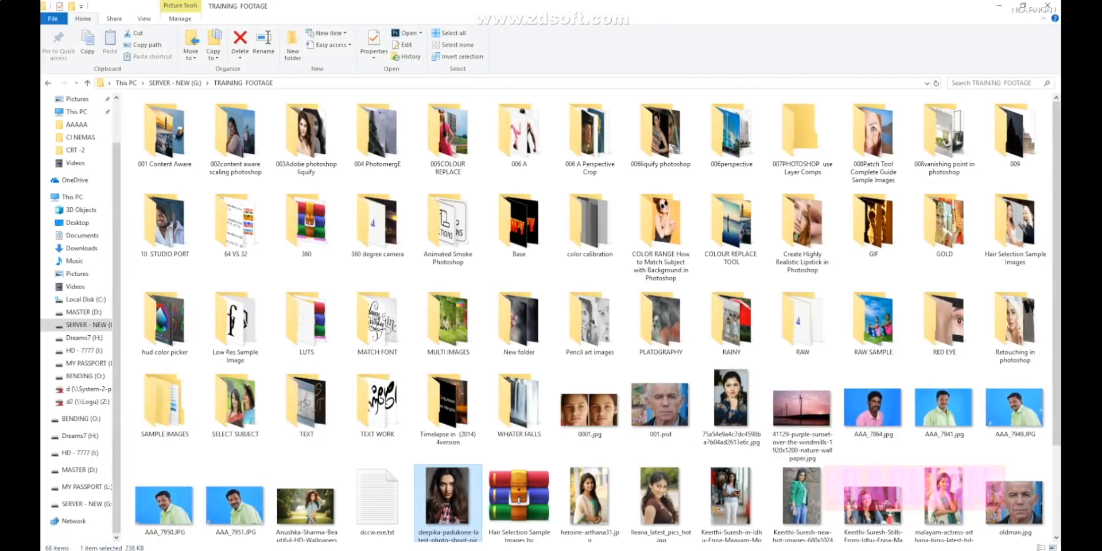
- Open the portrait JPG of the long-haired woman from the TRAINING FOOTAGE folder in Photoshop
scroll(586, 316, "down", 2)
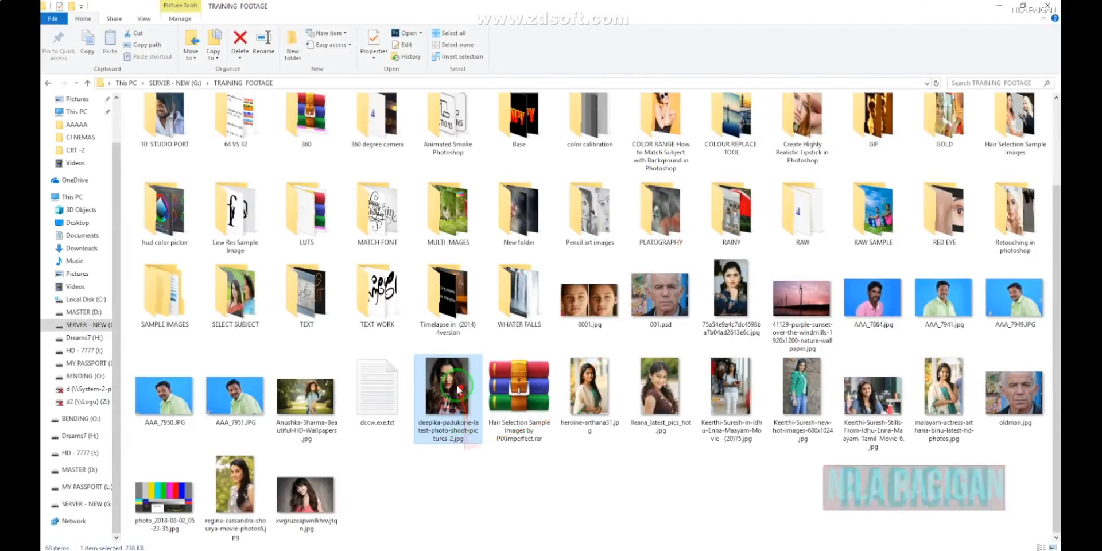
left_click_drag(422, 550, 446, 278)
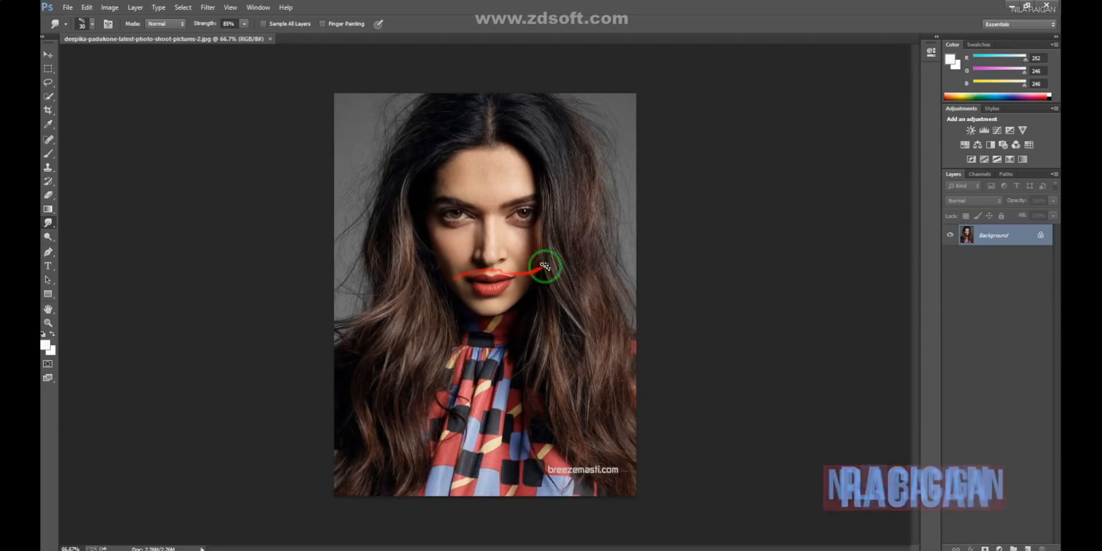
mouse_move(555, 248)
left_mouse_down()
mouse_move(585, 334)
mouse_move(608, 328)
left_mouse_up()
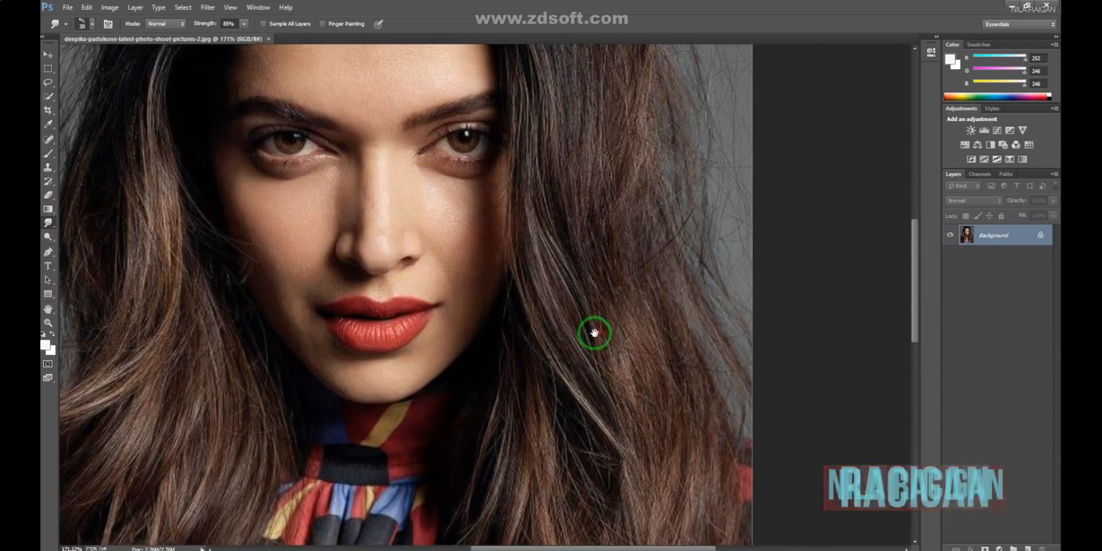
mouse_move(542, 136)
left_mouse_down()
mouse_move(577, 352)
mouse_move(585, 323)
left_mouse_up()
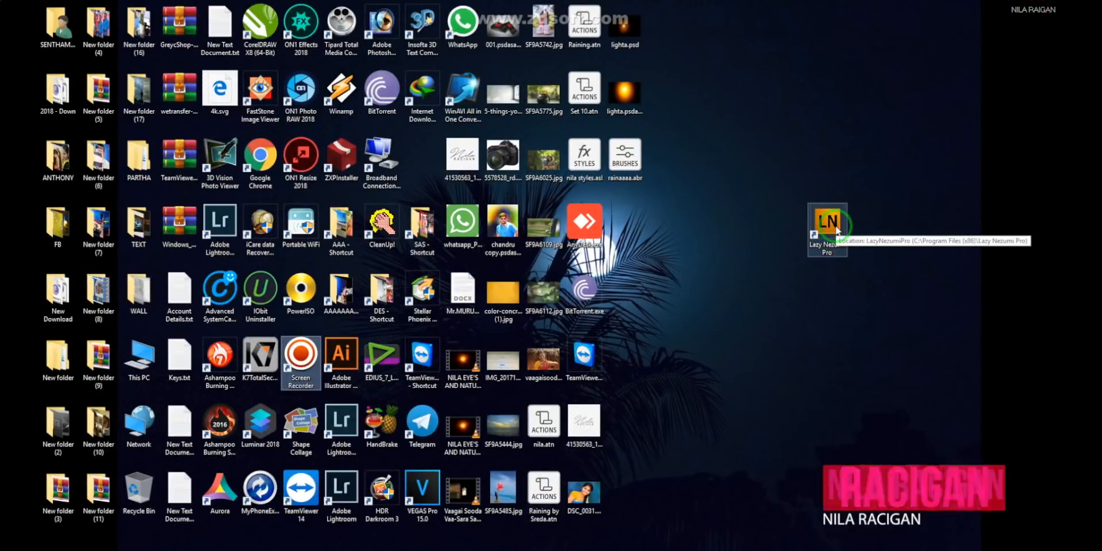
- Switch to the desktop, launch Lazy Nezumi Pro and reposition its window
left_click_drag(838, 231, 807, 232)
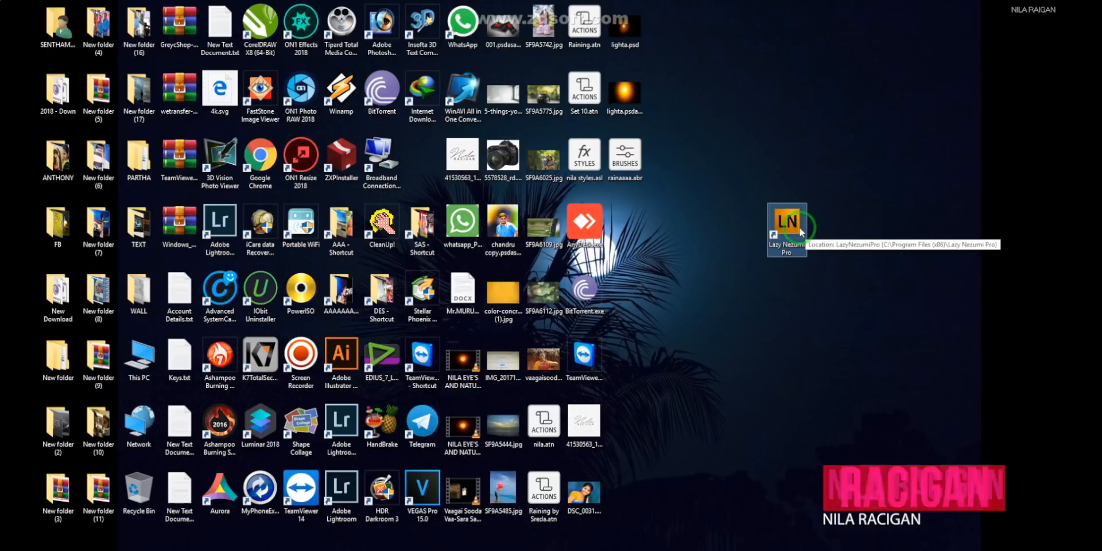
double_click(800, 228)
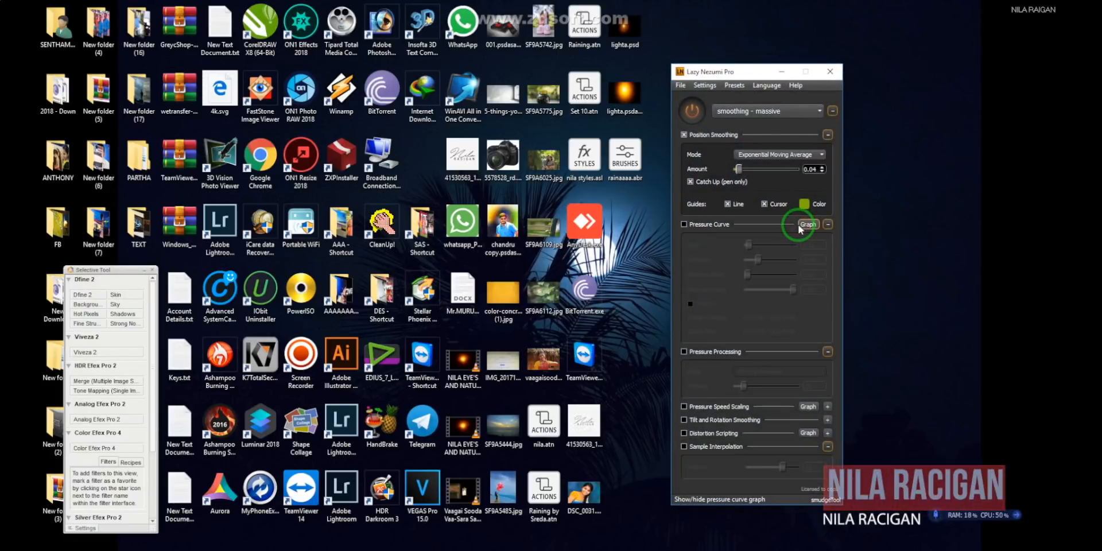
left_click_drag(764, 76, 651, 65)
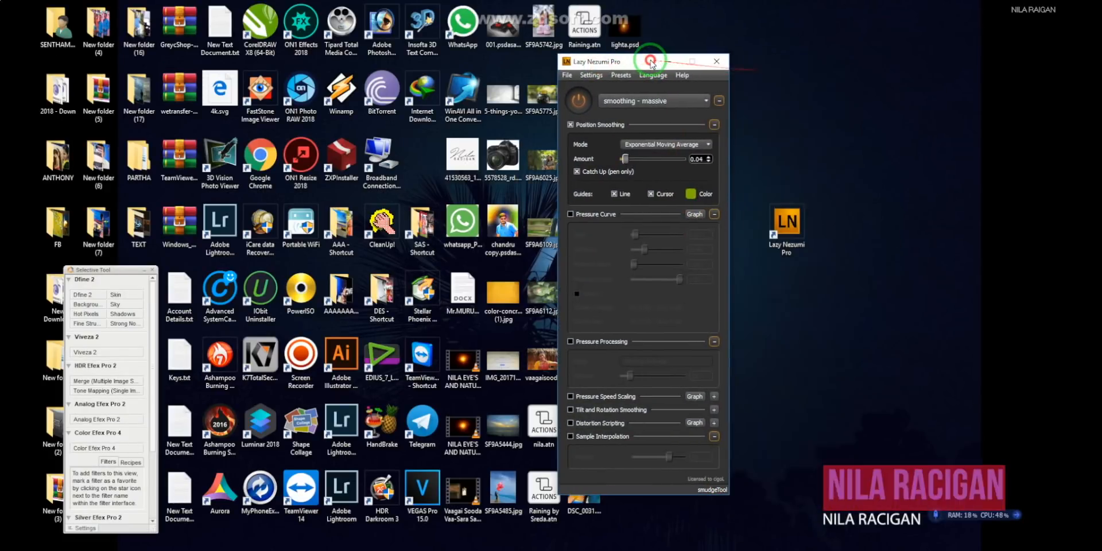
- Review which Photoshop tools are enabled in Lazy Nezumi's Photoshop options, including paintBrushTool and smudgeTool, and accept the list
left_click(591, 76)
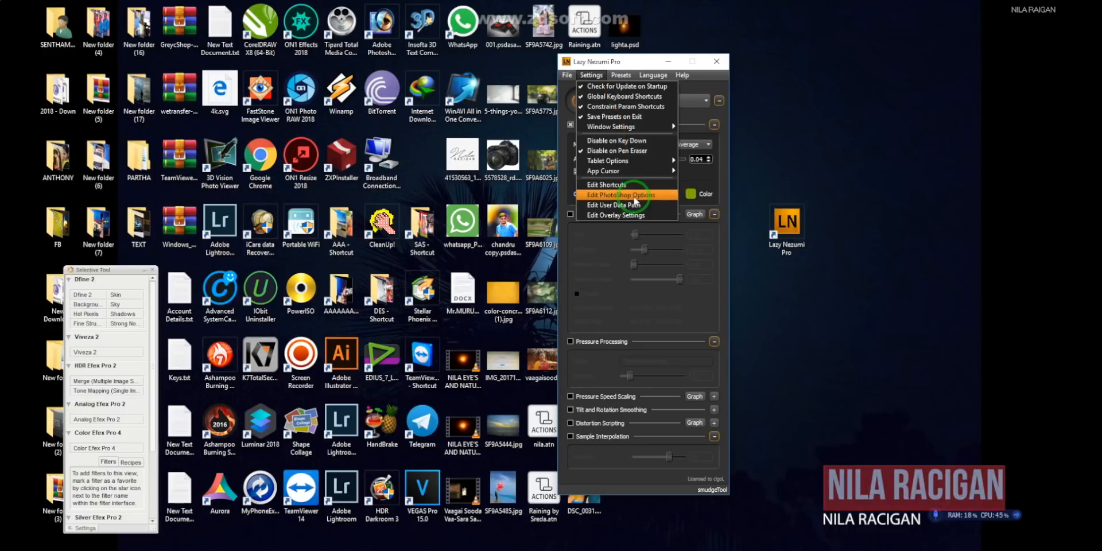
left_click(635, 197)
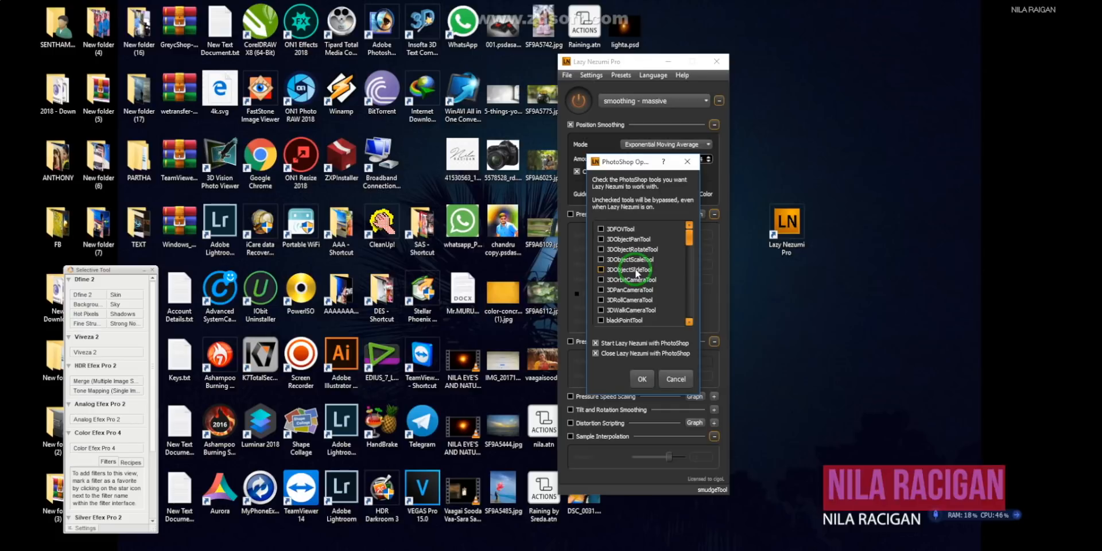
scroll(636, 273, "down", 5)
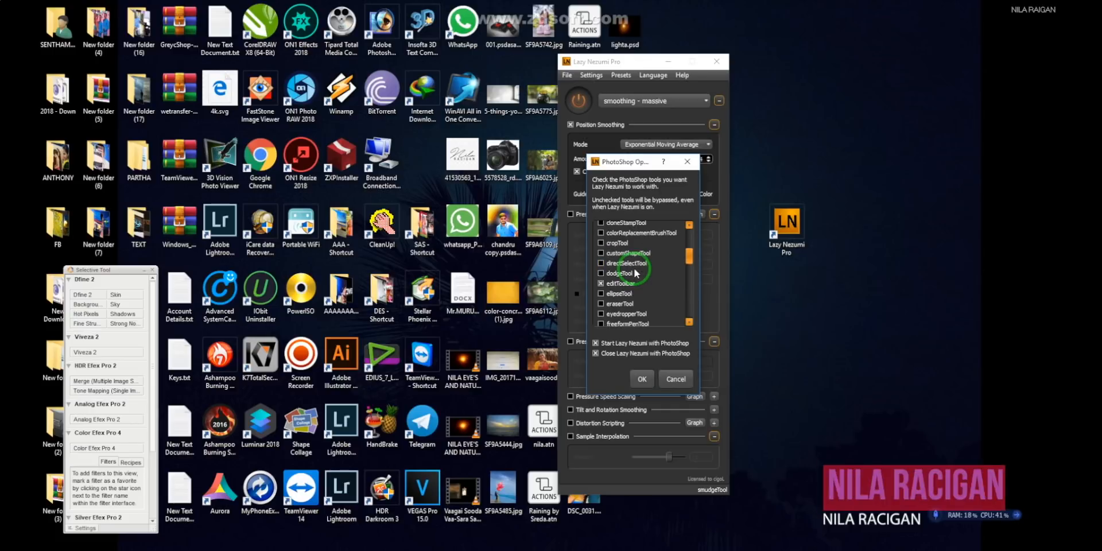
scroll(635, 274, "down", 6)
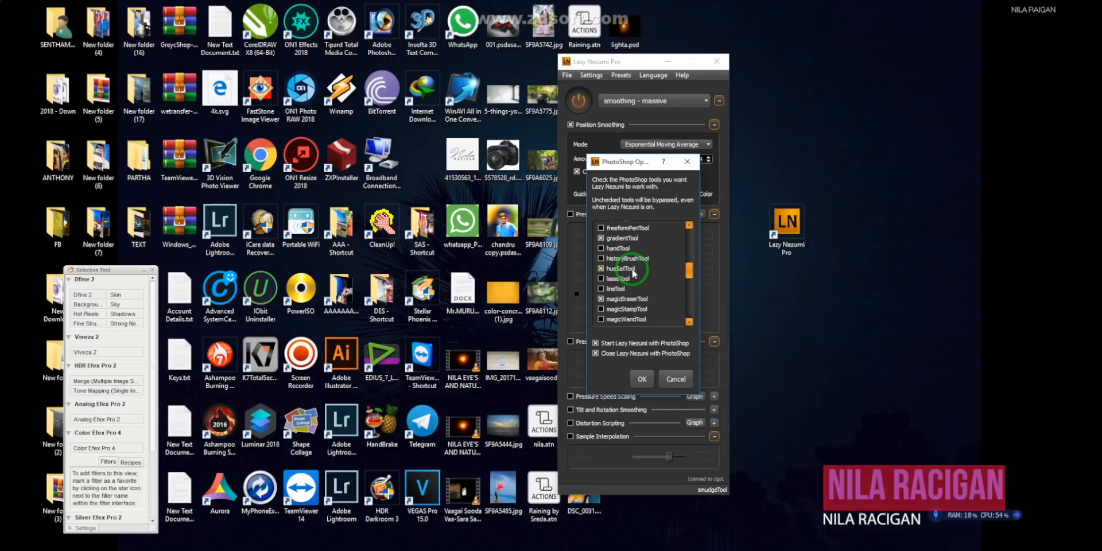
scroll(612, 309, "down", 6)
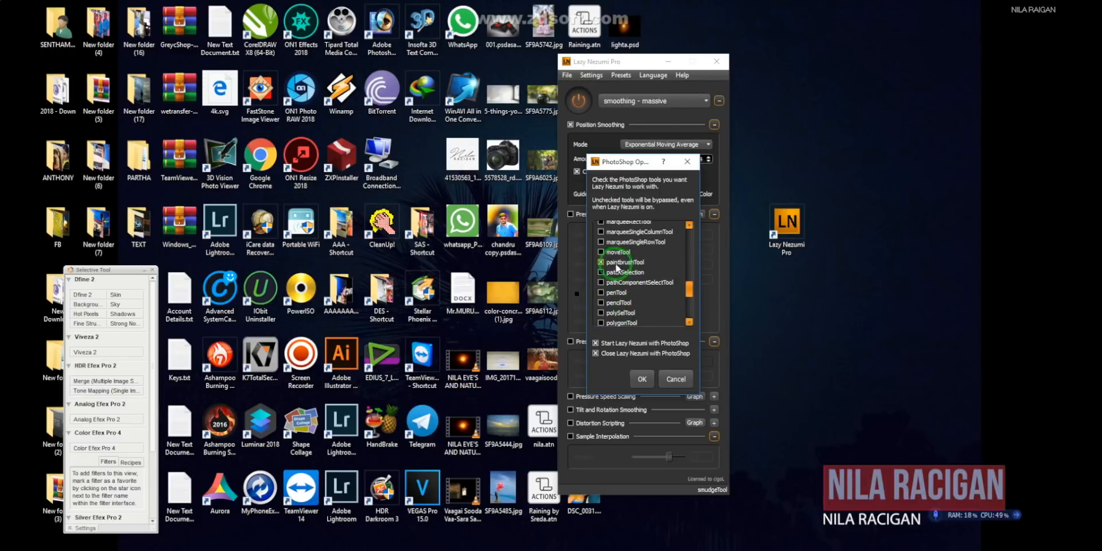
scroll(631, 266, "down", 5)
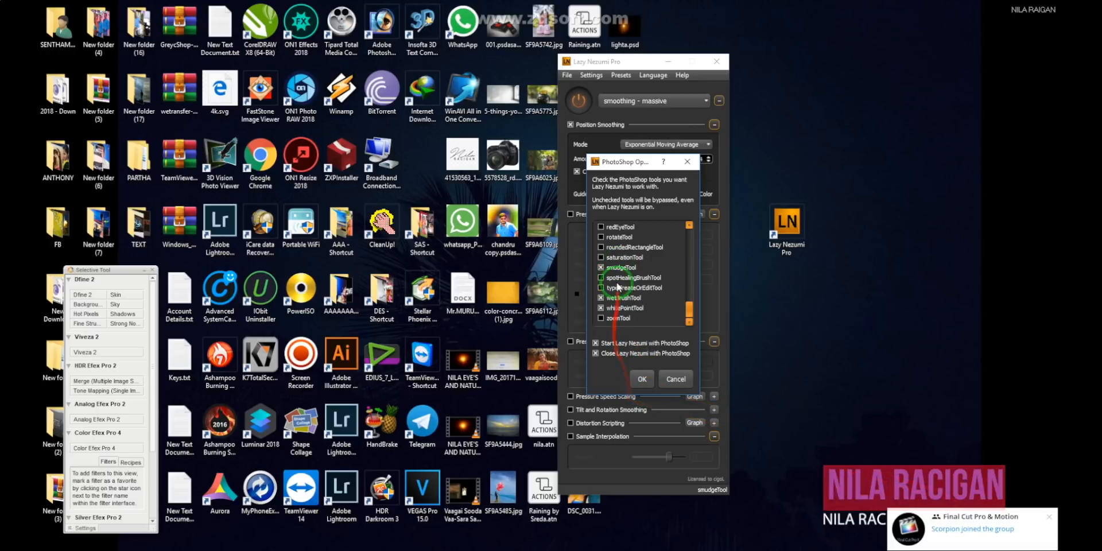
left_click(641, 380)
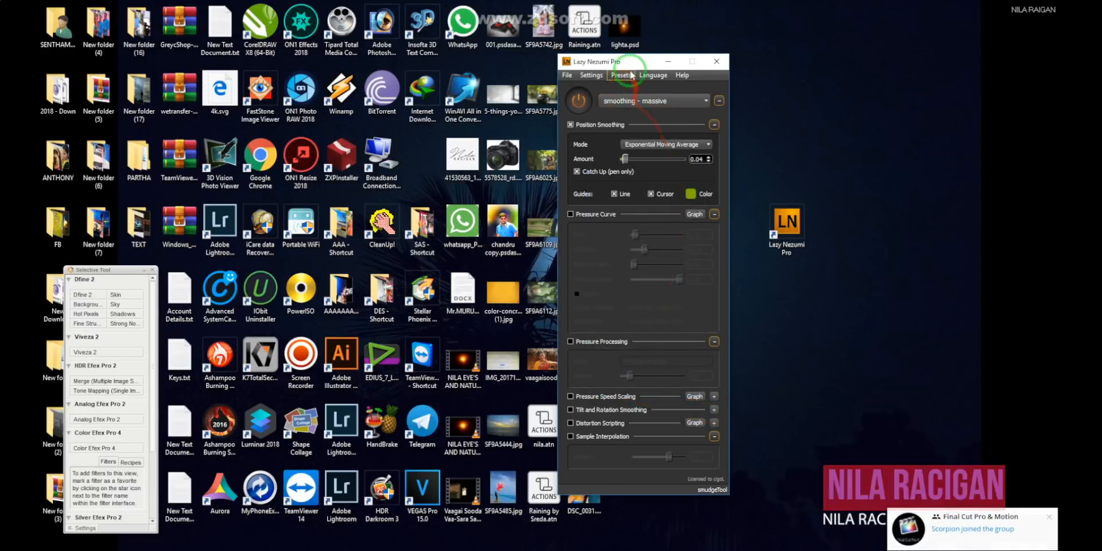
- Turn on Lazy Nezumi with the smoothing - massive preset, then switch to Photoshop and fit the portrait to the window
left_click_drag(629, 61, 714, 60)
left_click(664, 99)
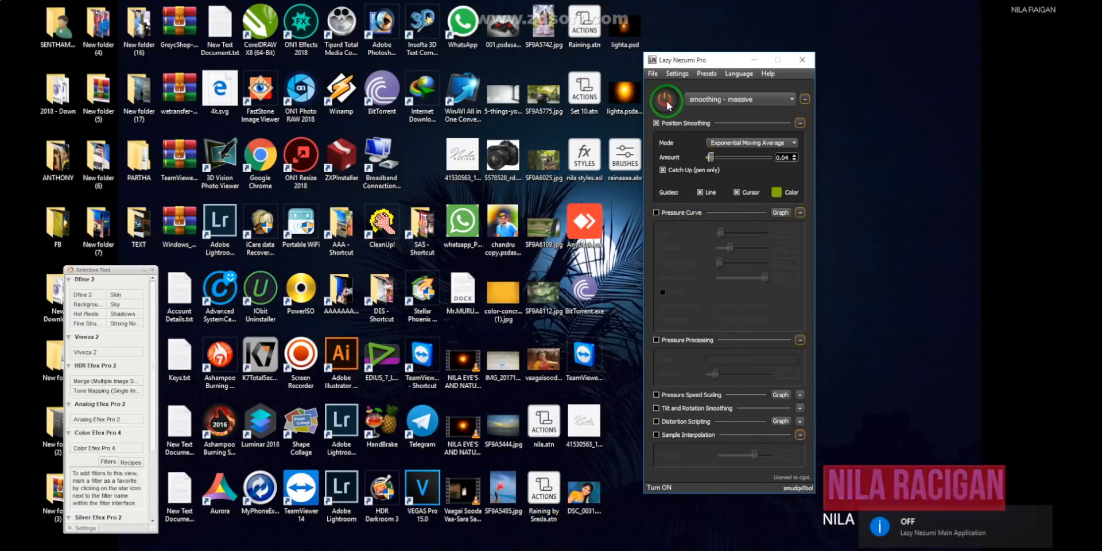
left_click(391, 550)
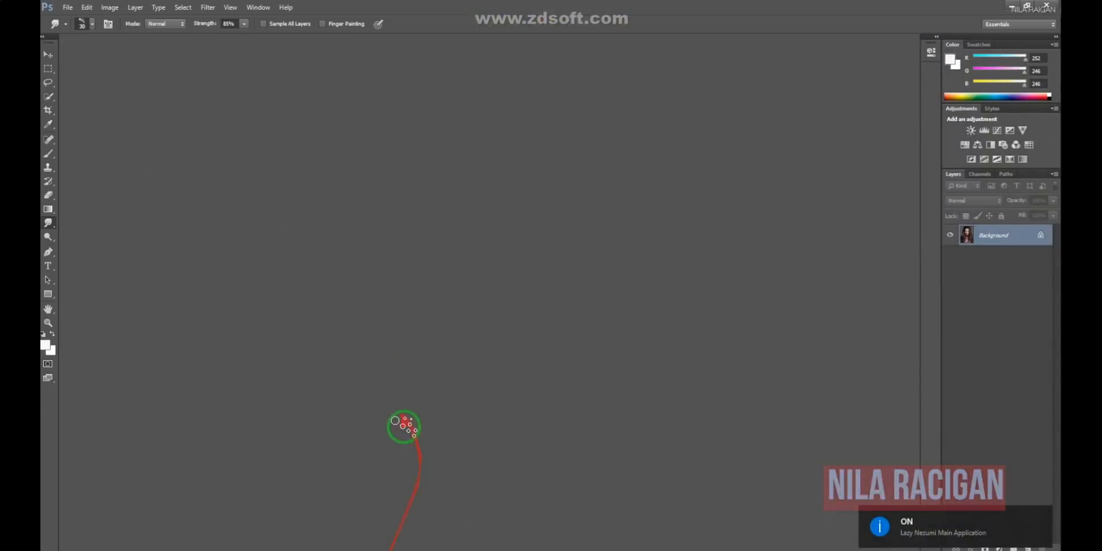
key("ctrl+0")
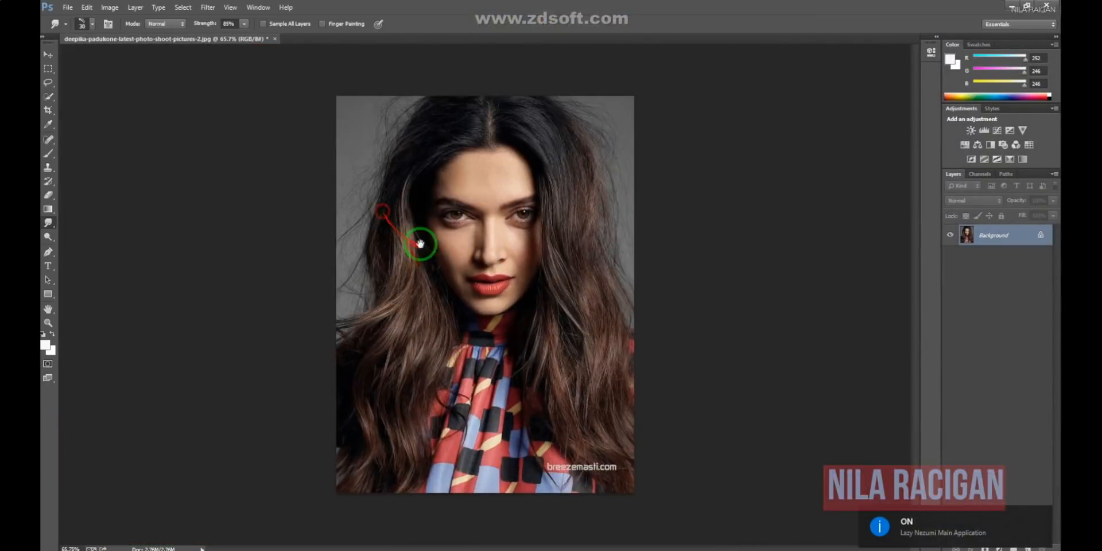
- Activate the Smudge tool and choose the 85 px brush tip made of scattered round dots
right_click(49, 223)
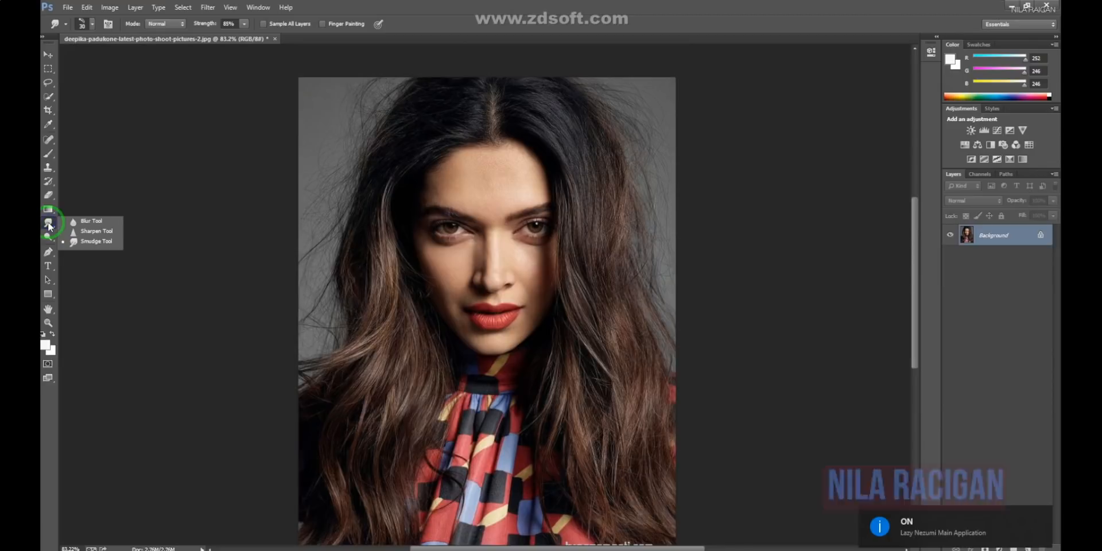
left_click(113, 247)
right_click(516, 226)
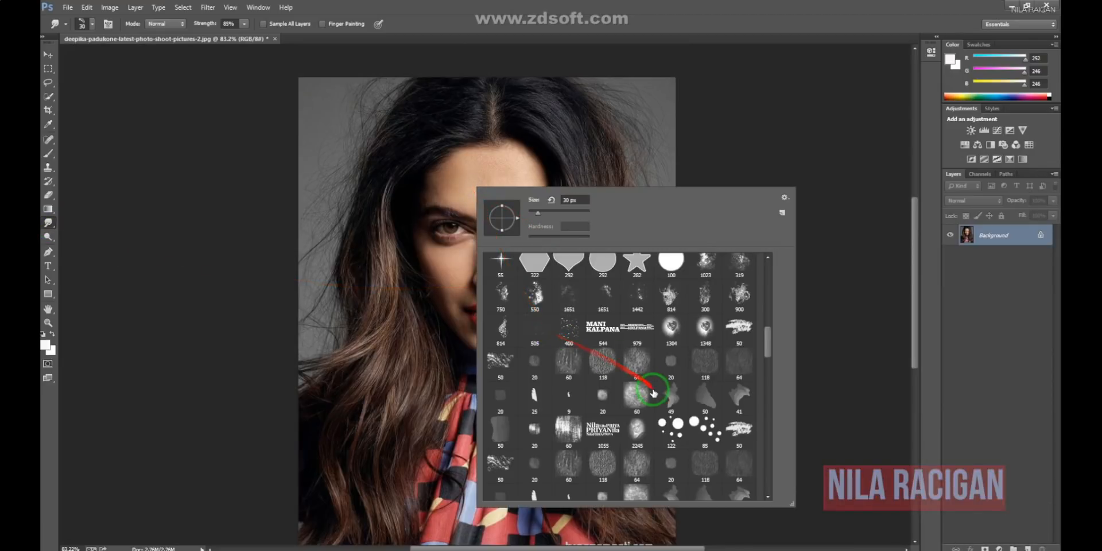
scroll(658, 401, "down", 1)
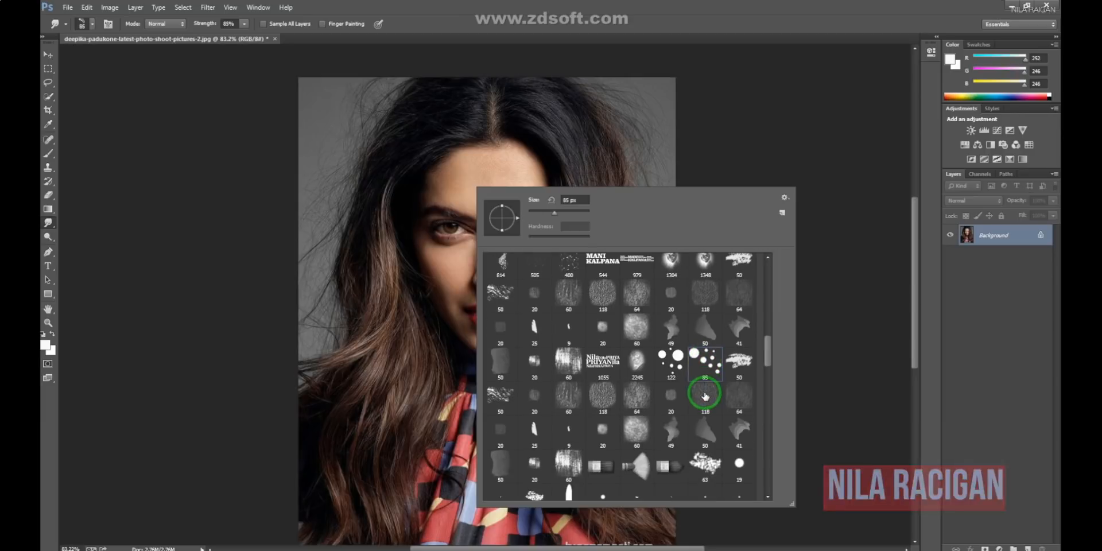
scroll(705, 402, "down", 4)
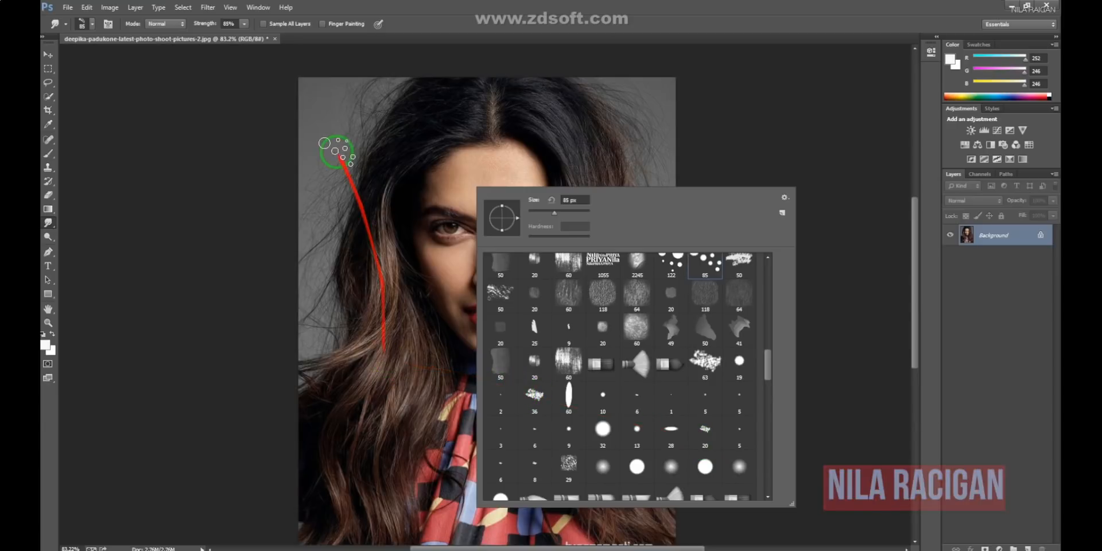
- Try the 59 px spatter brush tip for the Smudge tool
scroll(752, 391, "down", 8)
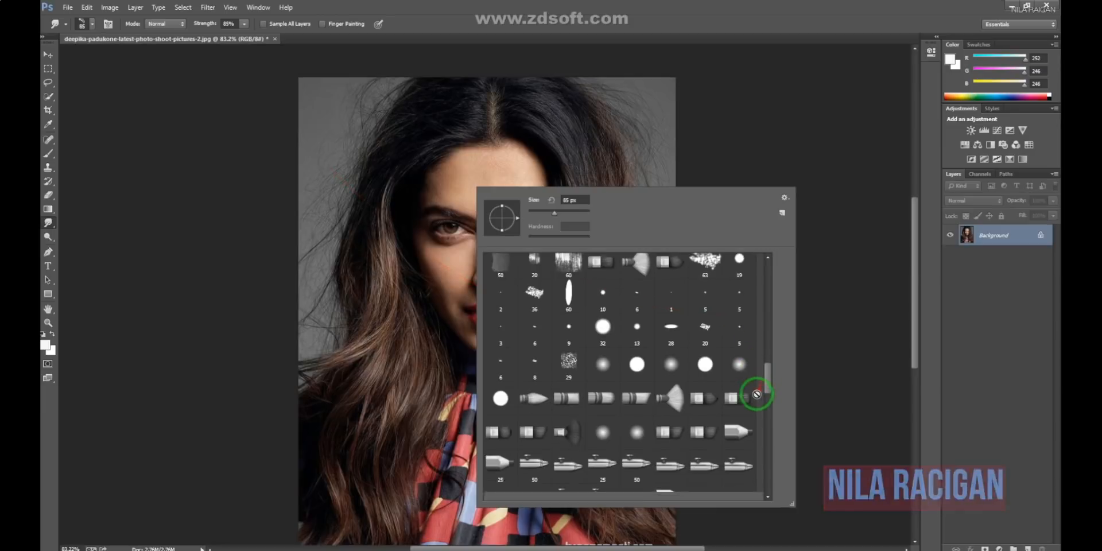
scroll(753, 425, "down", 3)
scroll(747, 436, "up", 8)
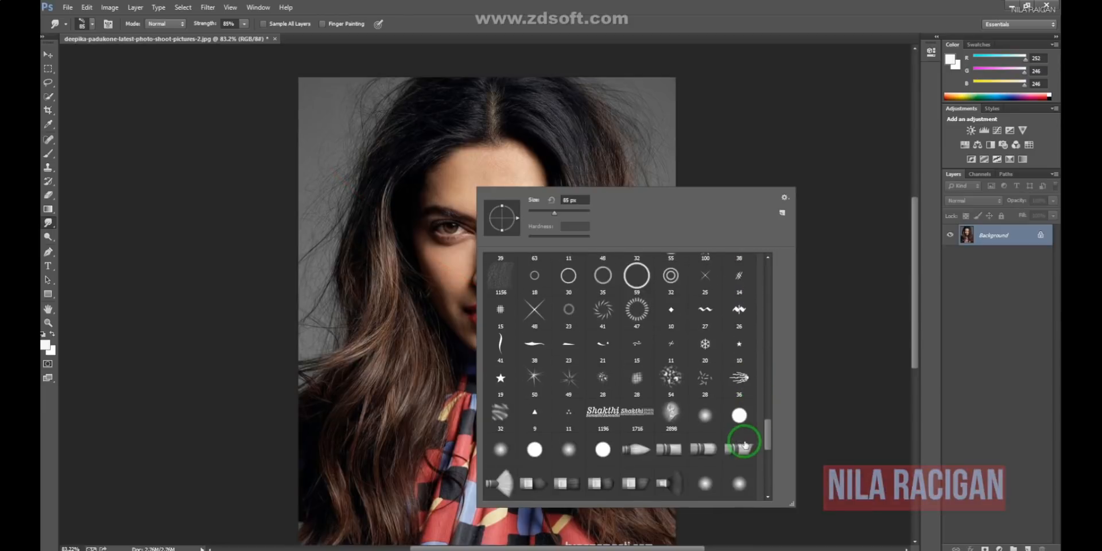
scroll(744, 444, "down", 1)
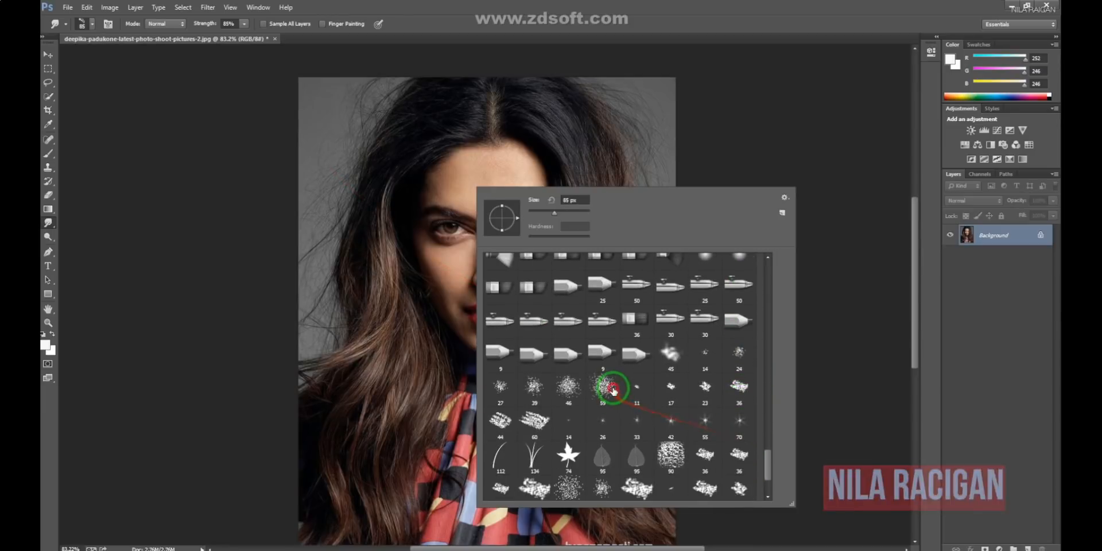
left_click(614, 390)
- Set the Smudge tool back to the 85 px scattered-dots brush tip and close the brush presets
scroll(637, 413, "down", 2)
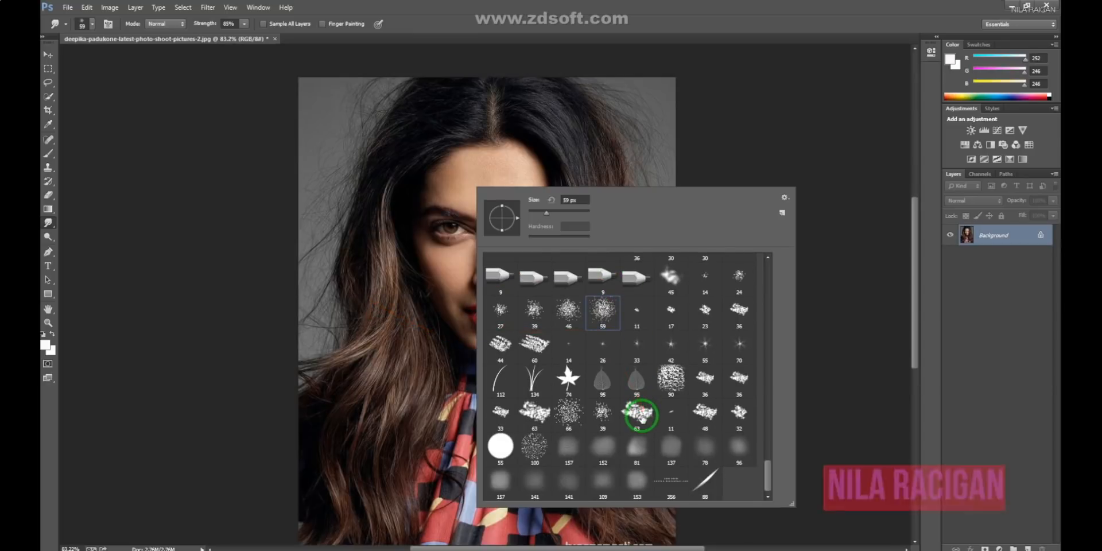
scroll(635, 411, "up", 3)
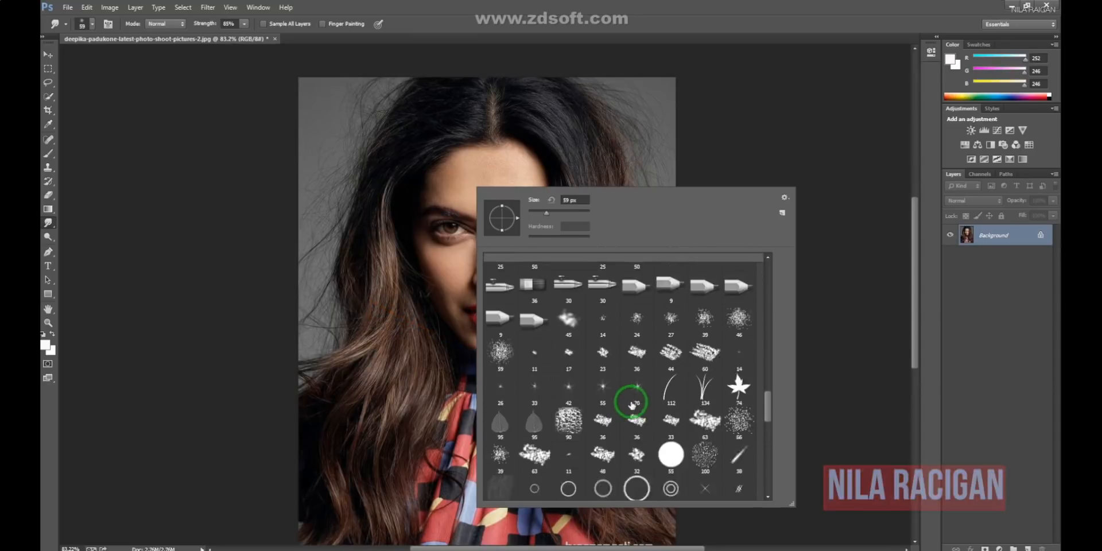
scroll(635, 397, "up", 10)
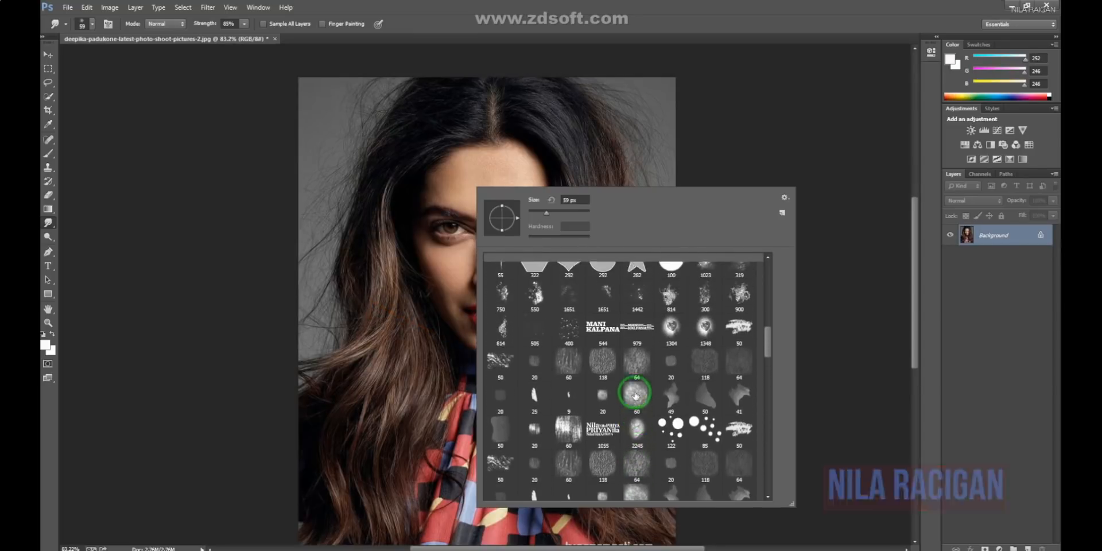
scroll(634, 396, "up", 5)
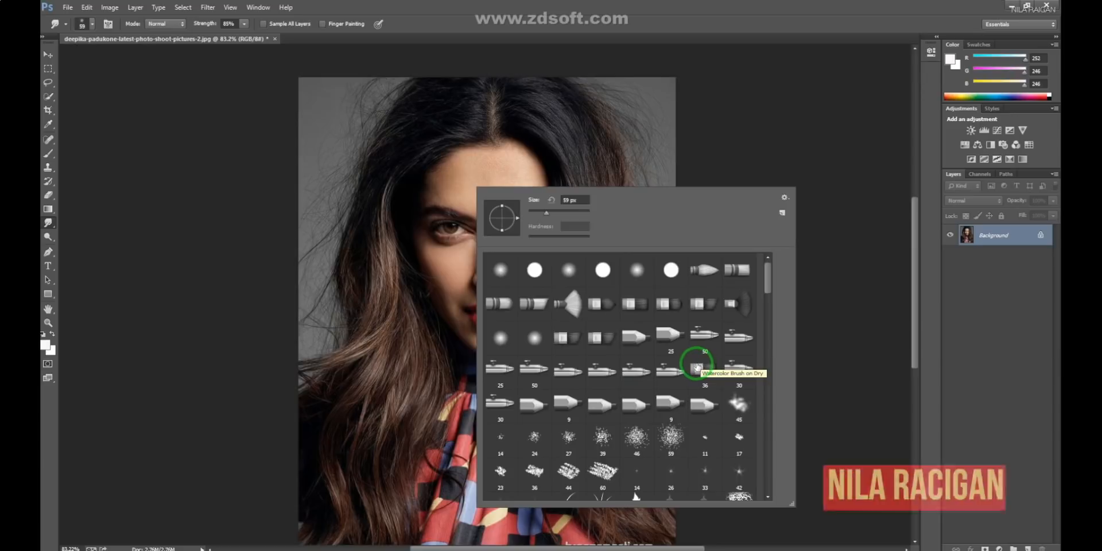
scroll(716, 350, "down", 7)
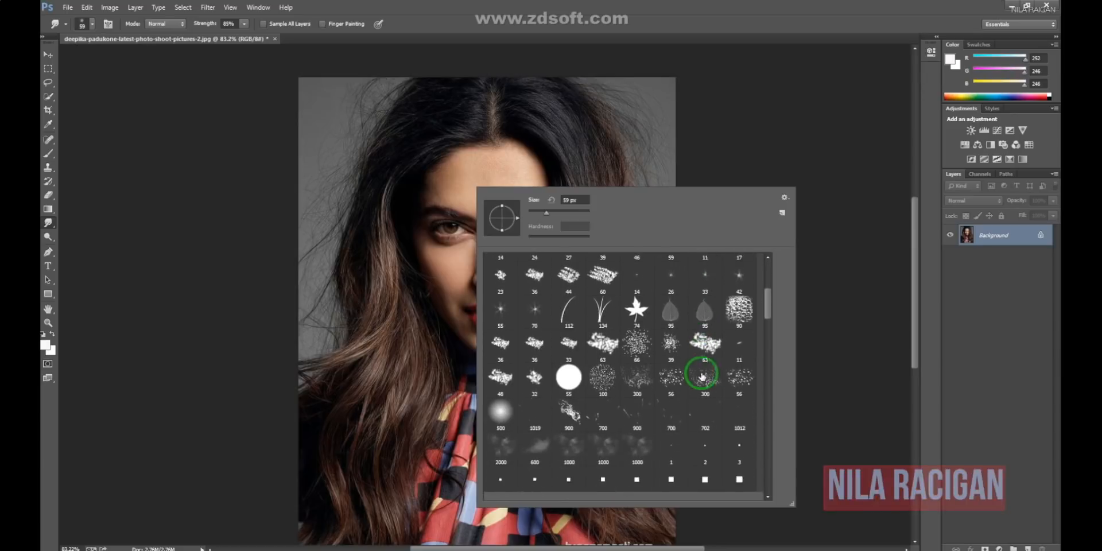
scroll(702, 378, "up", 7)
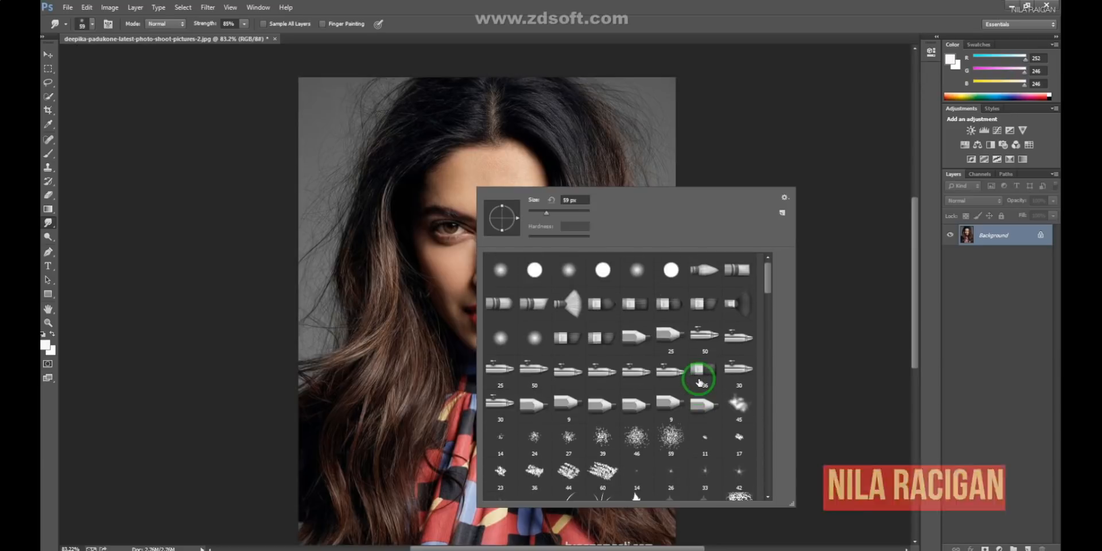
scroll(697, 381, "down", 7)
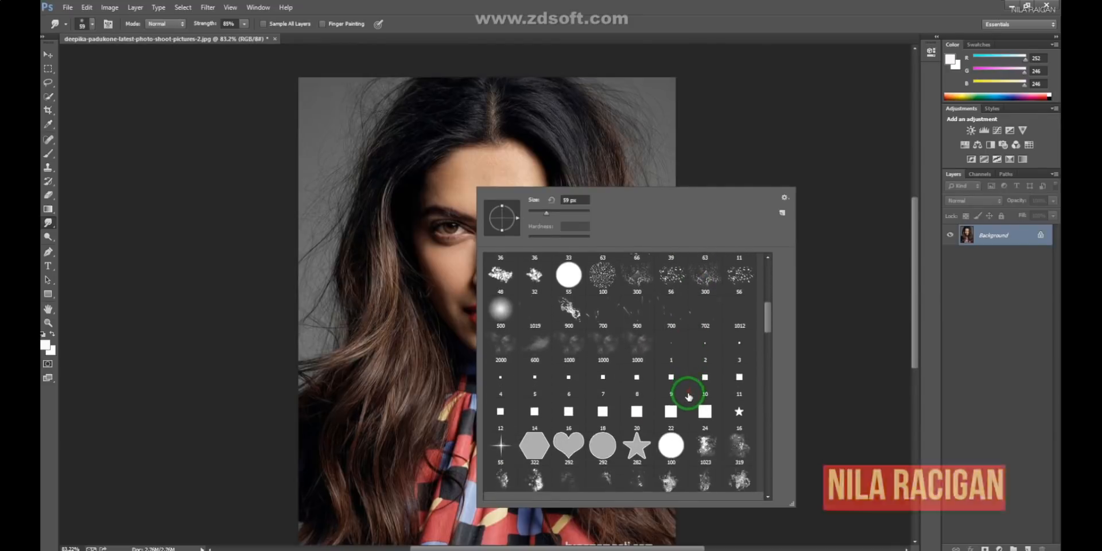
scroll(694, 402, "down", 1)
left_click(712, 431)
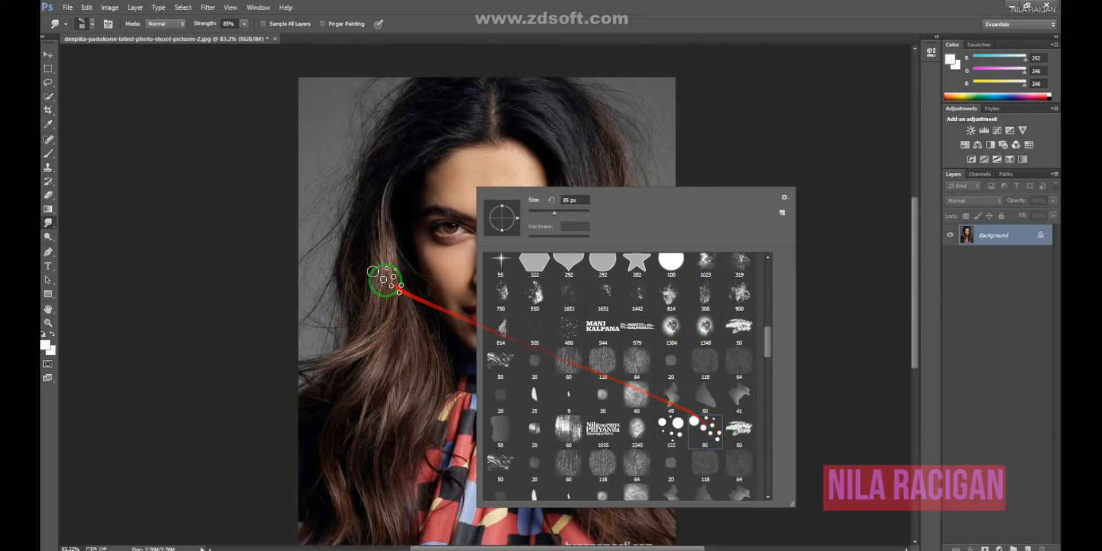
left_click(383, 278)
- Reduce the smudge brush size for working on the hair strands beside the forehead
left_click_drag(577, 228, 602, 279)
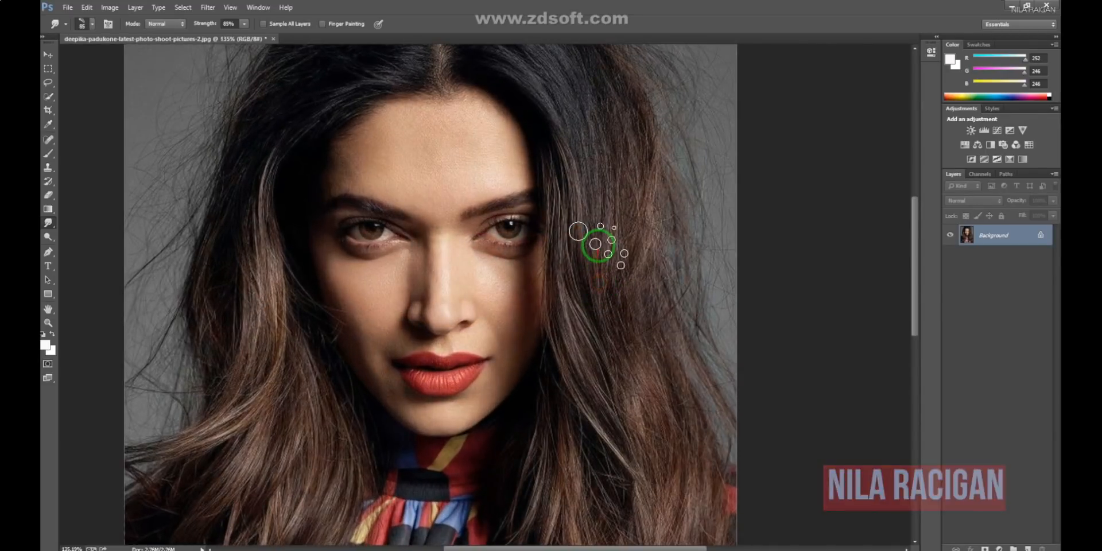
key("bracketleft")
key("bracketleft")
left_click_drag(589, 178, 375, 264)
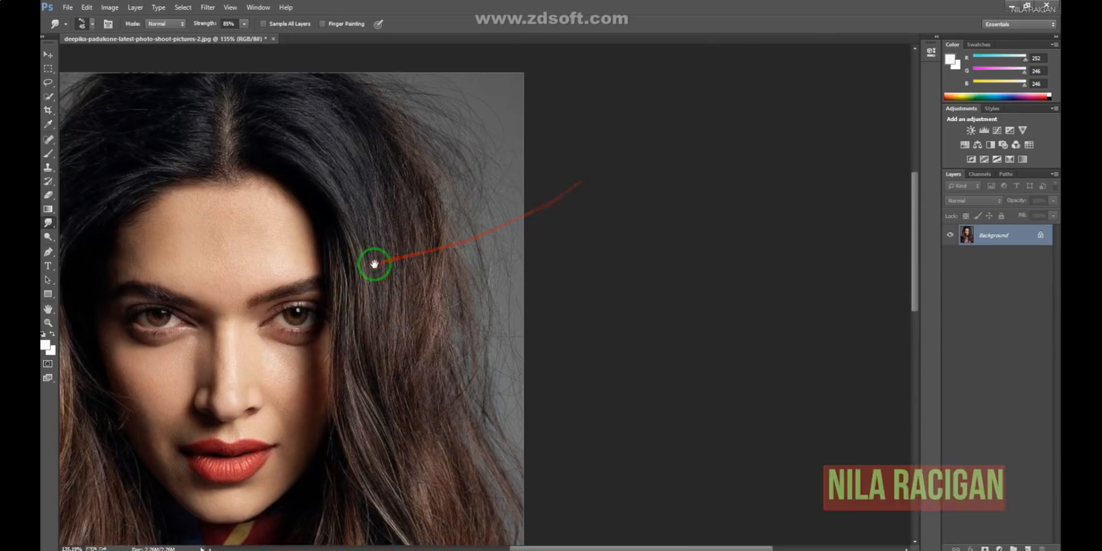
mouse_move(377, 227)
left_mouse_down()
mouse_move(330, 161)
mouse_move(306, 160)
left_mouse_up()
scroll(341, 214, "up", 3)
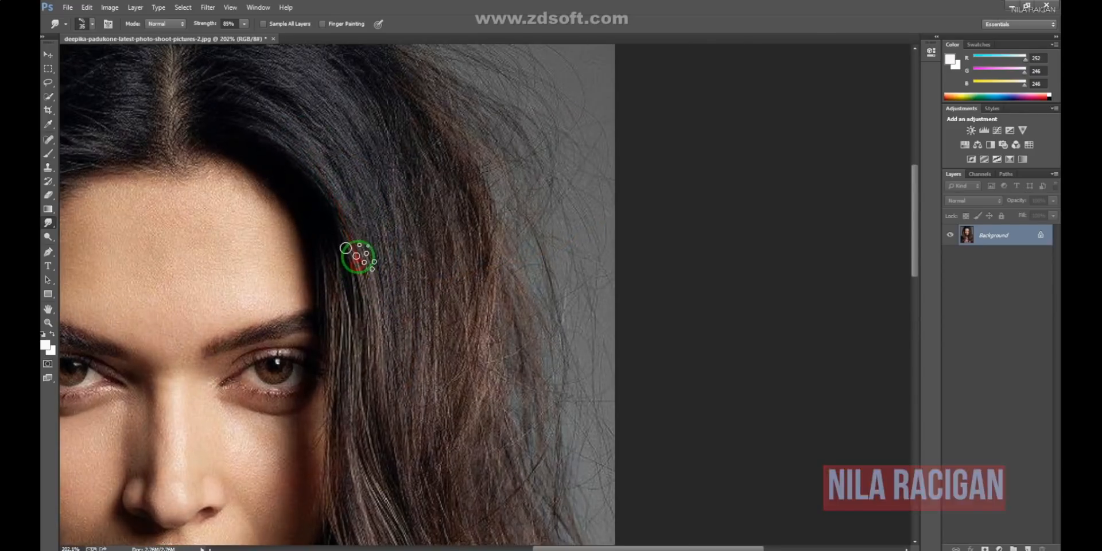
- Rotate the smudge brush tip and smooth the dark hair from the parting down the right side of the forehead
right_click(344, 151)
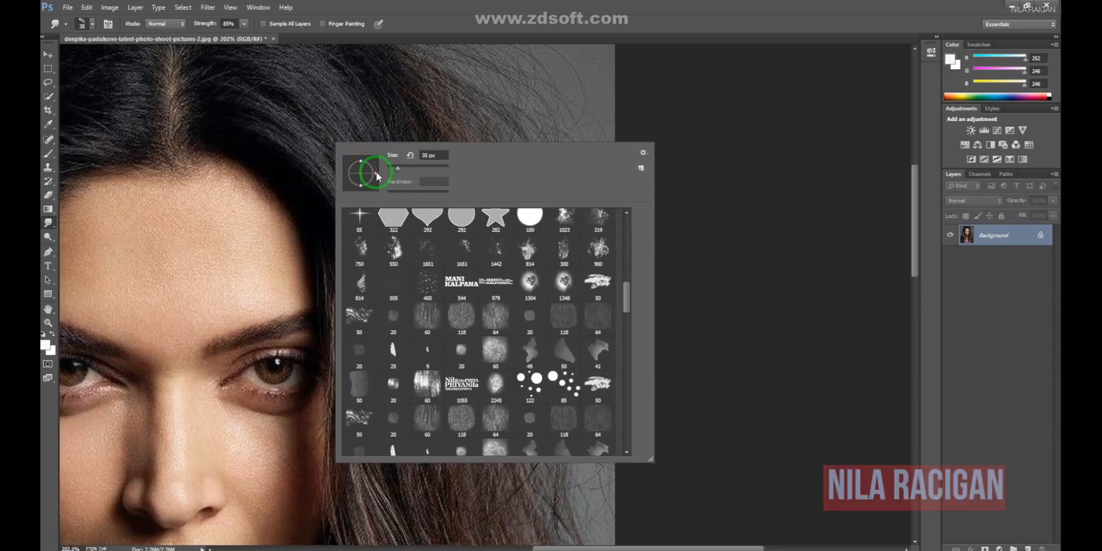
left_click(283, 120)
mouse_move(286, 136)
left_mouse_down()
mouse_move(321, 177)
mouse_move(295, 156)
mouse_move(346, 251)
mouse_move(387, 242)
mouse_move(272, 117)
mouse_move(402, 311)
mouse_move(356, 191)
mouse_move(274, 104)
mouse_move(228, 95)
mouse_move(393, 222)
mouse_move(351, 147)
mouse_move(225, 37)
left_mouse_up()
left_click_drag(328, 121, 286, 182)
left_click_drag(221, 115, 395, 310)
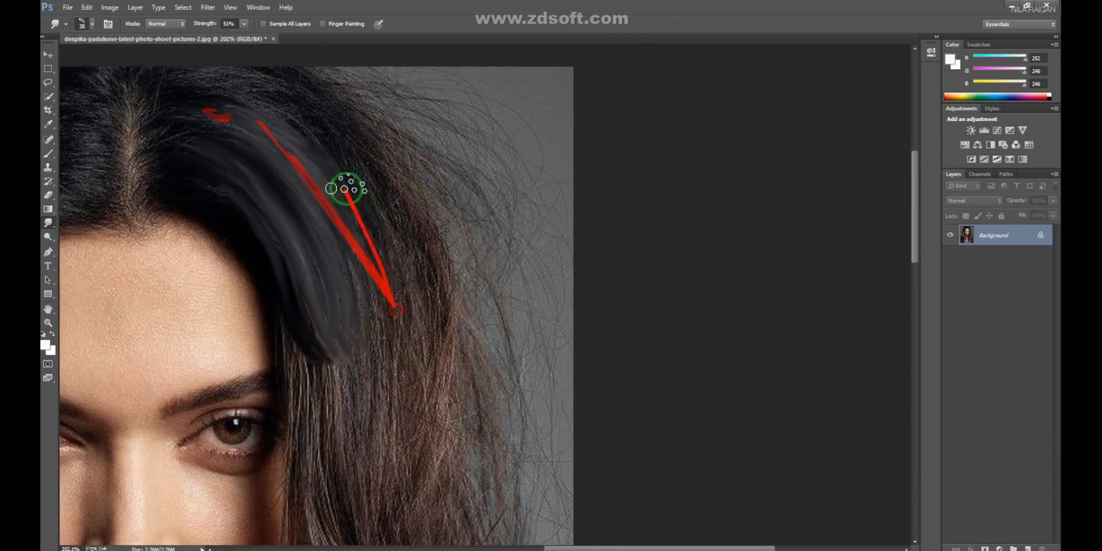
- Smudge the strands on the right side of the head with long strokes from the crown down past eye level
mouse_move(347, 188)
left_mouse_down()
mouse_move(290, 129)
mouse_move(408, 289)
mouse_move(297, 102)
mouse_move(240, 68)
mouse_move(425, 280)
mouse_move(398, 273)
mouse_move(419, 406)
left_mouse_up()
left_click_drag(404, 256, 445, 481)
left_click_drag(501, 337, 512, 309)
left_click_drag(375, 165, 384, 465)
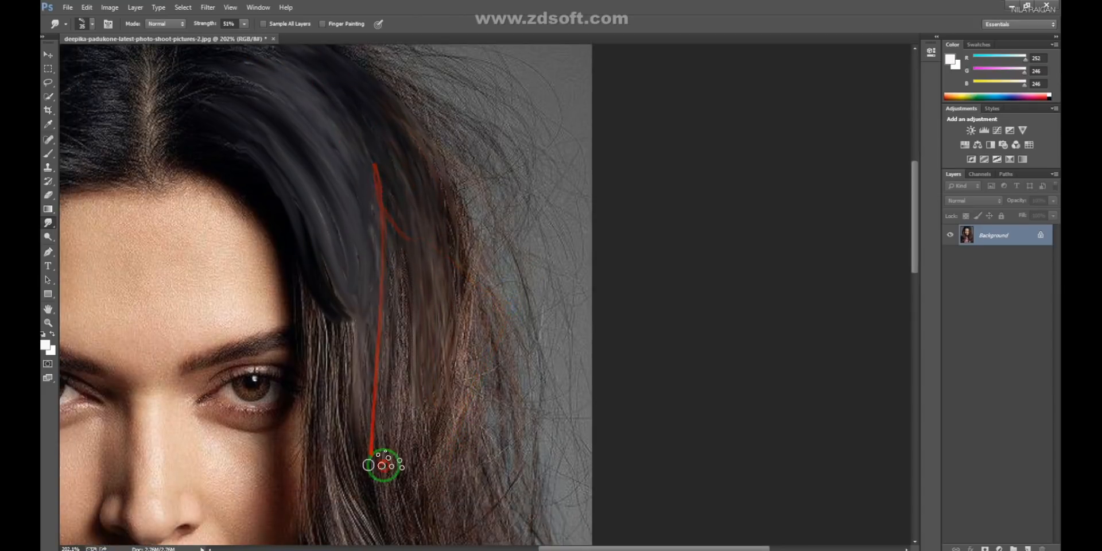
left_click_drag(392, 381, 426, 306)
left_click_drag(453, 167, 478, 373)
mouse_move(433, 141)
left_mouse_down()
mouse_move(418, 256)
mouse_move(449, 411)
left_mouse_up()
mouse_move(399, 162)
left_mouse_down()
mouse_move(413, 180)
mouse_move(335, 172)
mouse_move(369, 247)
mouse_move(384, 179)
mouse_move(377, 256)
mouse_move(442, 468)
left_mouse_up()
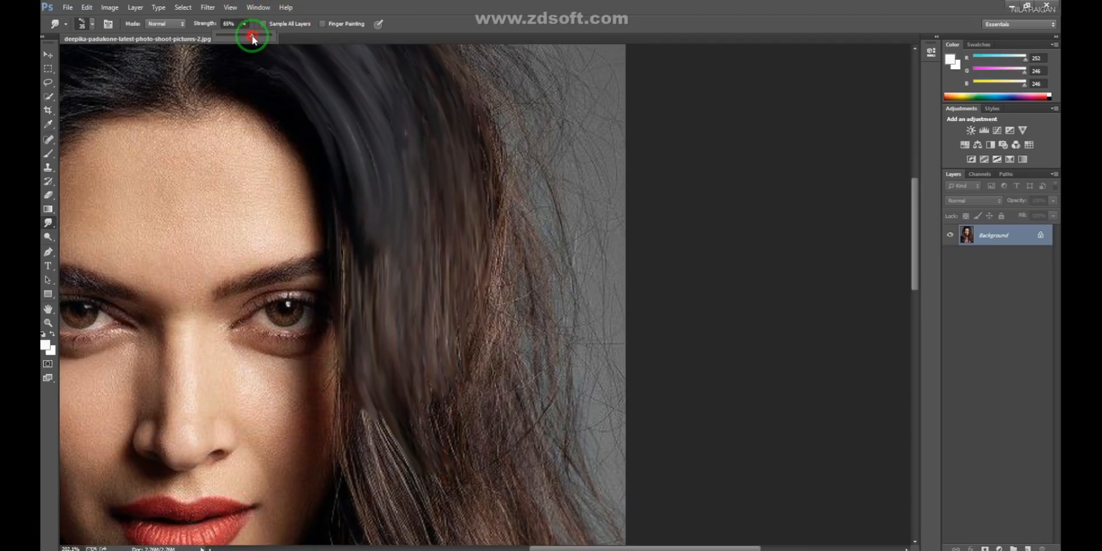
- Set the smudge strength to 69% and smooth the hair beside the right cheek downward
left_click_drag(252, 38, 255, 38)
left_click_drag(394, 236, 293, 109)
mouse_move(405, 137)
left_mouse_down()
mouse_move(358, 140)
mouse_move(406, 421)
mouse_move(276, 244)
mouse_move(377, 452)
left_mouse_up()
left_click_drag(364, 401, 348, 363)
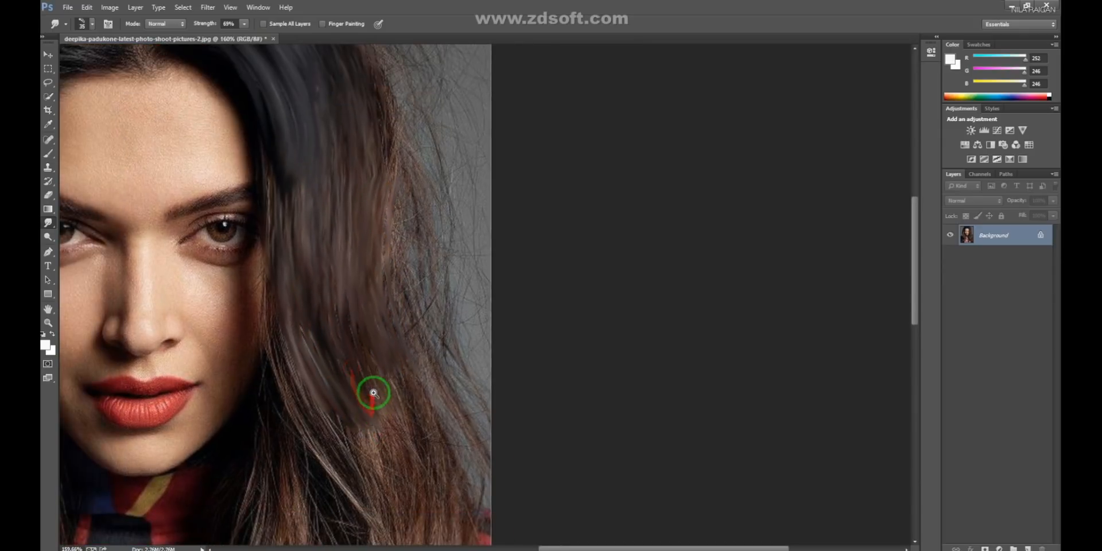
- Smudge the wavy hair on the right side from cheek level down over the shoulder and chest
mouse_move(271, 89)
left_mouse_down()
mouse_move(389, 384)
mouse_move(406, 233)
left_mouse_up()
mouse_move(309, 195)
left_mouse_down()
mouse_move(375, 331)
mouse_move(393, 305)
mouse_move(351, 162)
mouse_move(382, 426)
mouse_move(357, 261)
mouse_move(443, 394)
mouse_move(353, 256)
mouse_move(417, 406)
mouse_move(406, 291)
mouse_move(442, 298)
mouse_move(394, 123)
mouse_move(453, 323)
mouse_move(496, 370)
left_mouse_up()
mouse_move(451, 335)
left_mouse_down()
mouse_move(635, 207)
mouse_move(639, 191)
left_mouse_up()
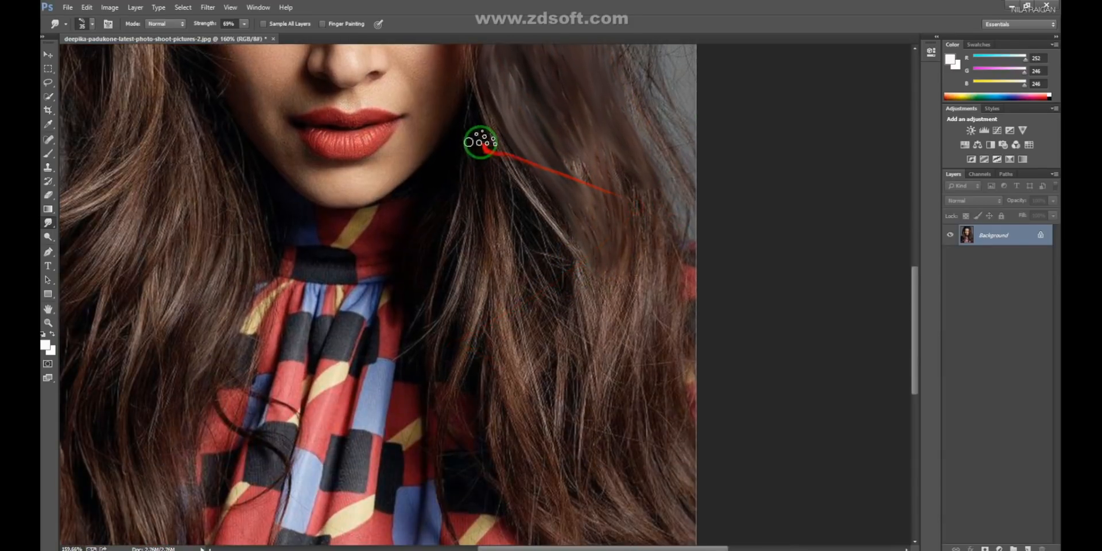
mouse_move(480, 142)
left_mouse_down()
mouse_move(509, 338)
mouse_move(506, 190)
mouse_move(511, 396)
mouse_move(527, 221)
mouse_move(515, 297)
mouse_move(539, 232)
mouse_move(525, 347)
mouse_move(544, 282)
mouse_move(487, 231)
mouse_move(487, 390)
mouse_move(478, 211)
mouse_move(487, 185)
mouse_move(473, 199)
mouse_move(477, 339)
mouse_move(484, 192)
mouse_move(516, 421)
mouse_move(485, 320)
mouse_move(542, 433)
mouse_move(573, 301)
mouse_move(542, 395)
mouse_move(588, 278)
mouse_move(557, 391)
mouse_move(615, 256)
mouse_move(567, 154)
mouse_move(554, 410)
mouse_move(595, 169)
mouse_move(579, 353)
mouse_move(652, 311)
mouse_move(641, 239)
mouse_move(610, 479)
mouse_move(643, 197)
mouse_move(640, 337)
left_mouse_up()
key("space")
left_click_drag(669, 448, 542, 172)
mouse_move(519, 129)
left_mouse_down()
mouse_move(539, 273)
mouse_move(520, 183)
mouse_move(431, 177)
mouse_move(583, 182)
mouse_move(628, 263)
mouse_move(575, 315)
mouse_move(384, 187)
mouse_move(542, 305)
mouse_move(517, 310)
mouse_move(491, 277)
mouse_move(583, 379)
left_mouse_up()
- Rotate the brush tip and smudge the hair left of the parting along its flow down to the temple
mouse_move(602, 239)
left_mouse_down()
mouse_move(581, 406)
mouse_move(408, 221)
left_mouse_up()
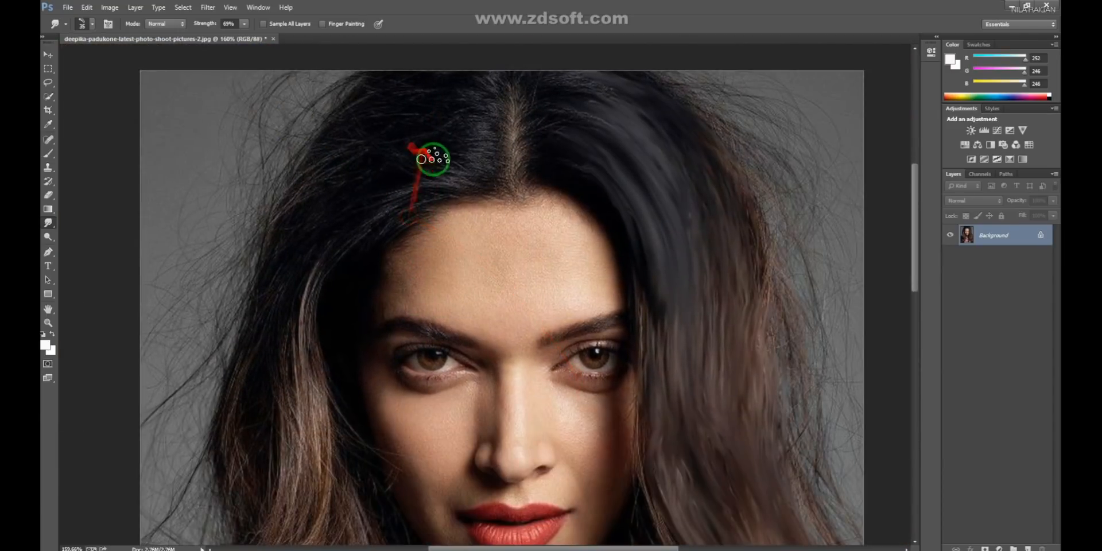
right_click(462, 179)
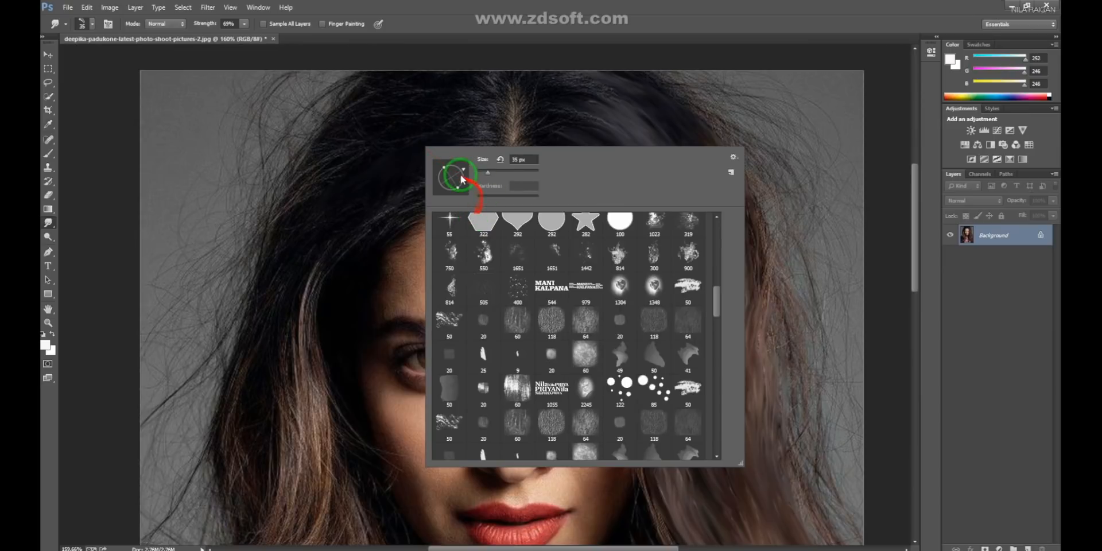
mouse_move(425, 118)
left_mouse_down()
mouse_move(374, 172)
mouse_move(422, 110)
mouse_move(414, 178)
mouse_move(439, 117)
mouse_move(316, 284)
mouse_move(414, 140)
mouse_move(311, 234)
mouse_move(487, 119)
mouse_move(309, 180)
mouse_move(436, 130)
mouse_move(323, 140)
mouse_move(400, 185)
mouse_move(476, 165)
mouse_move(442, 196)
mouse_move(468, 190)
mouse_move(396, 195)
mouse_move(477, 167)
mouse_move(455, 159)
mouse_move(479, 134)
mouse_move(477, 155)
mouse_move(494, 141)
mouse_move(458, 100)
mouse_move(498, 131)
mouse_move(449, 97)
mouse_move(419, 120)
mouse_move(449, 155)
mouse_move(498, 151)
mouse_move(441, 171)
mouse_move(339, 177)
mouse_move(360, 168)
mouse_move(287, 296)
mouse_move(384, 117)
mouse_move(282, 298)
mouse_move(340, 155)
mouse_move(307, 367)
mouse_move(407, 200)
mouse_move(305, 374)
left_mouse_up()
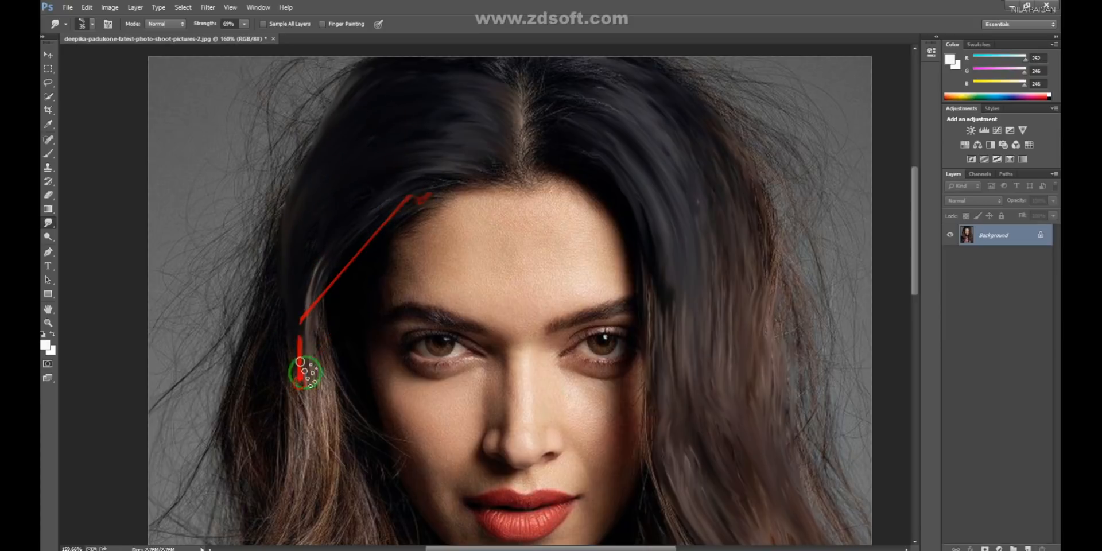
left_click_drag(298, 321, 353, 232)
mouse_move(353, 160)
left_mouse_down()
mouse_move(360, 379)
mouse_move(387, 208)
mouse_move(364, 408)
mouse_move(373, 244)
mouse_move(342, 424)
mouse_move(395, 288)
mouse_move(427, 294)
left_mouse_up()
- Change the brush tip angle again and smooth the hair beside the left cheek down toward the shoulder
right_click(436, 296)
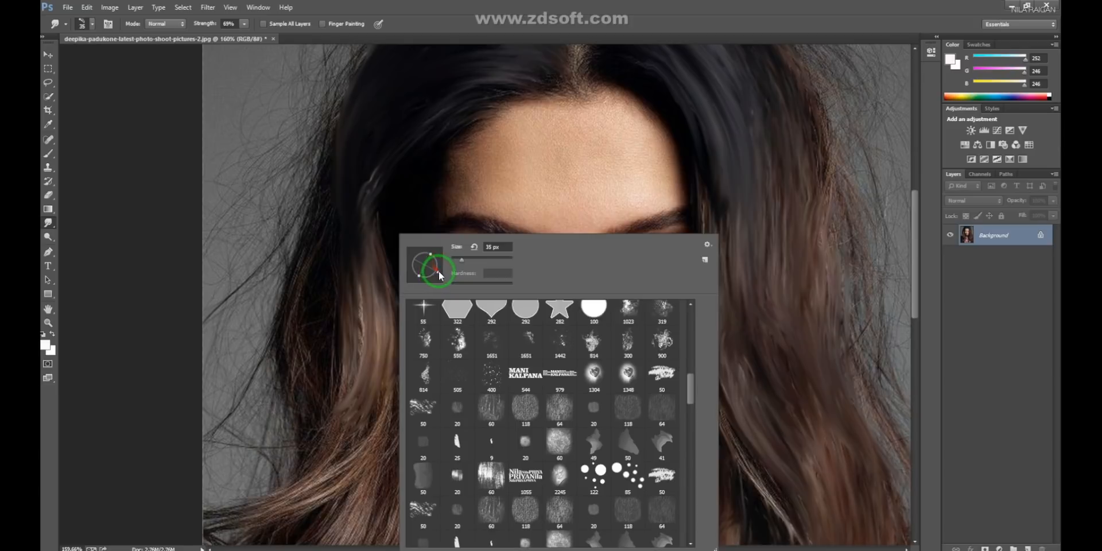
mouse_move(351, 203)
left_mouse_down()
mouse_move(337, 415)
mouse_move(354, 262)
mouse_move(325, 369)
mouse_move(290, 435)
left_mouse_up()
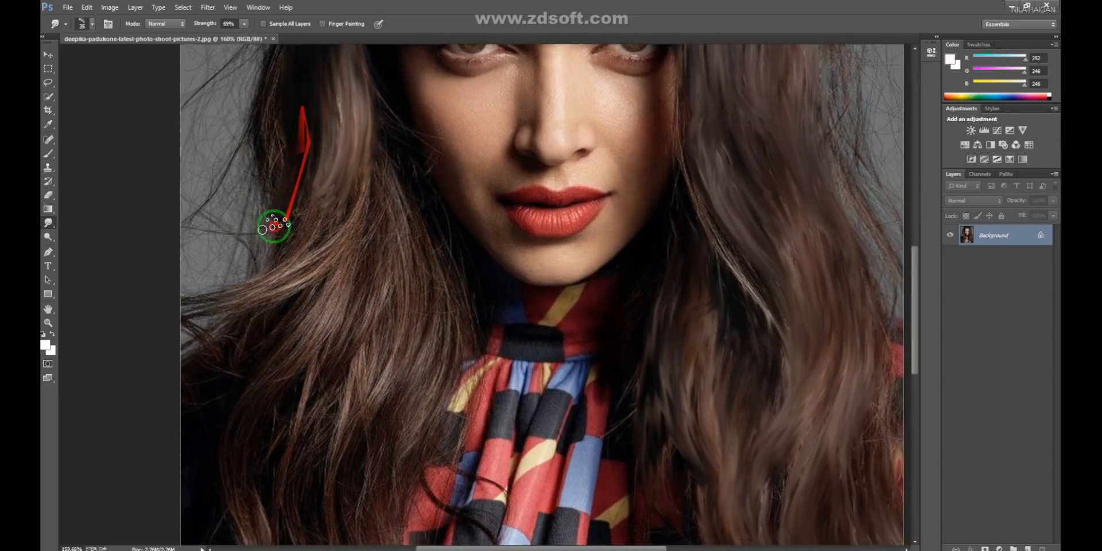
mouse_move(274, 226)
left_mouse_down()
mouse_move(285, 109)
mouse_move(268, 236)
mouse_move(325, 147)
left_mouse_up()
left_click_drag(279, 238, 307, 201)
left_click_drag(366, 186, 329, 270)
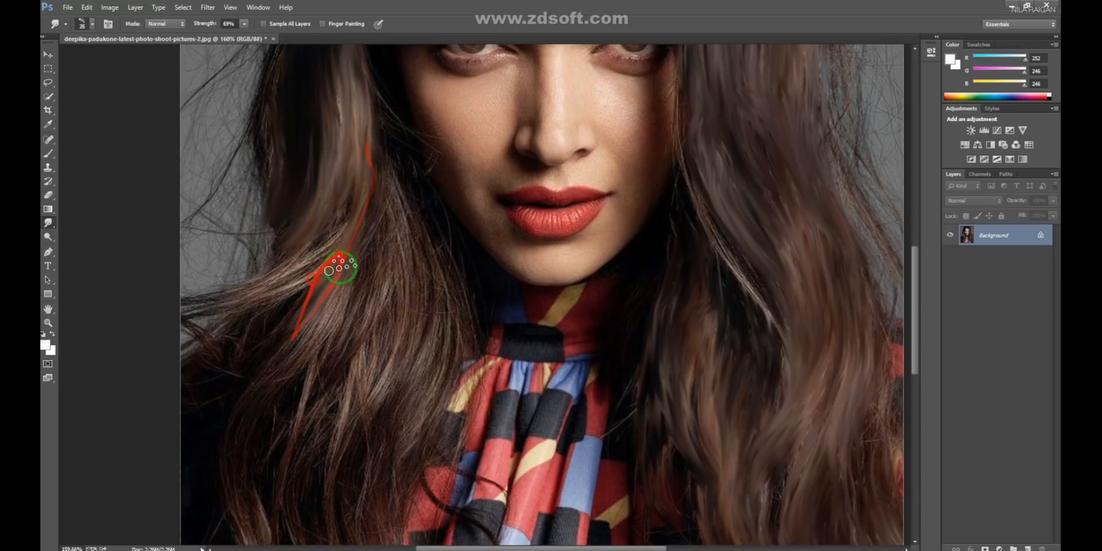
left_click_drag(384, 162, 337, 327)
left_click_drag(337, 327, 369, 197)
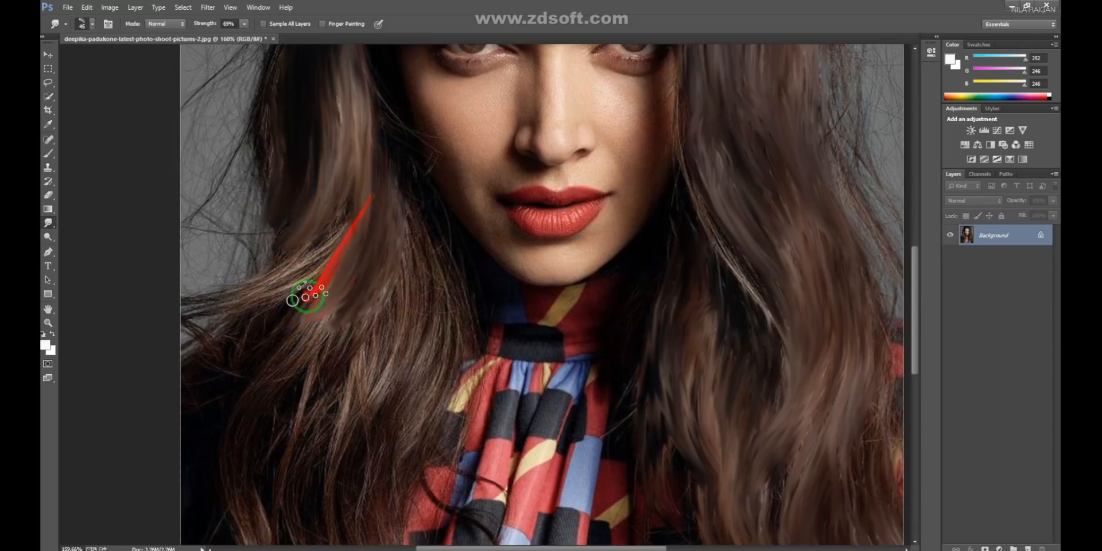
- Adjust the angle of the 45 px brush tip and smudge the waves above the left shoulder diagonally outward
right_click(511, 300)
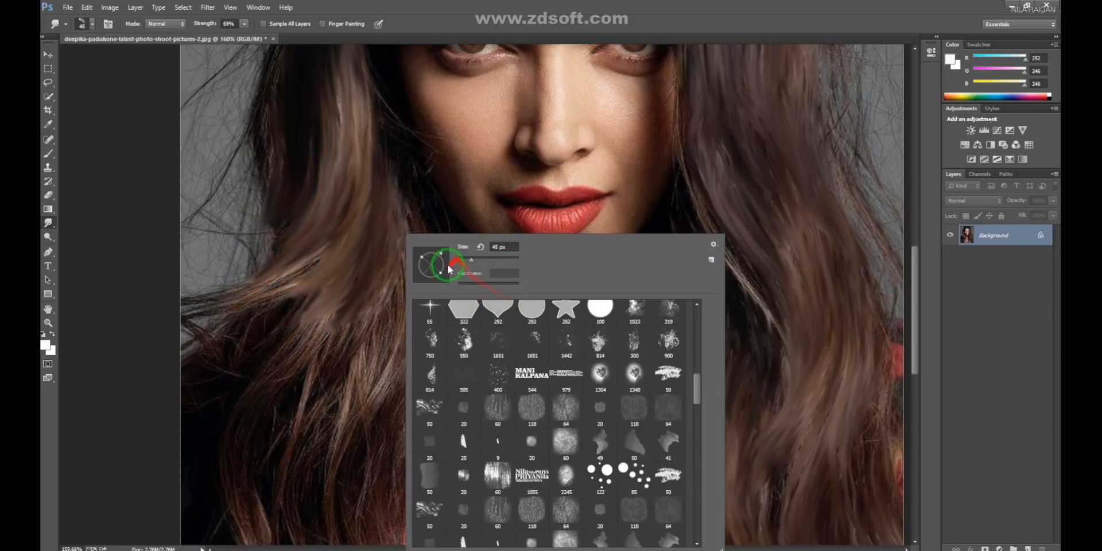
left_click_drag(345, 303, 268, 344)
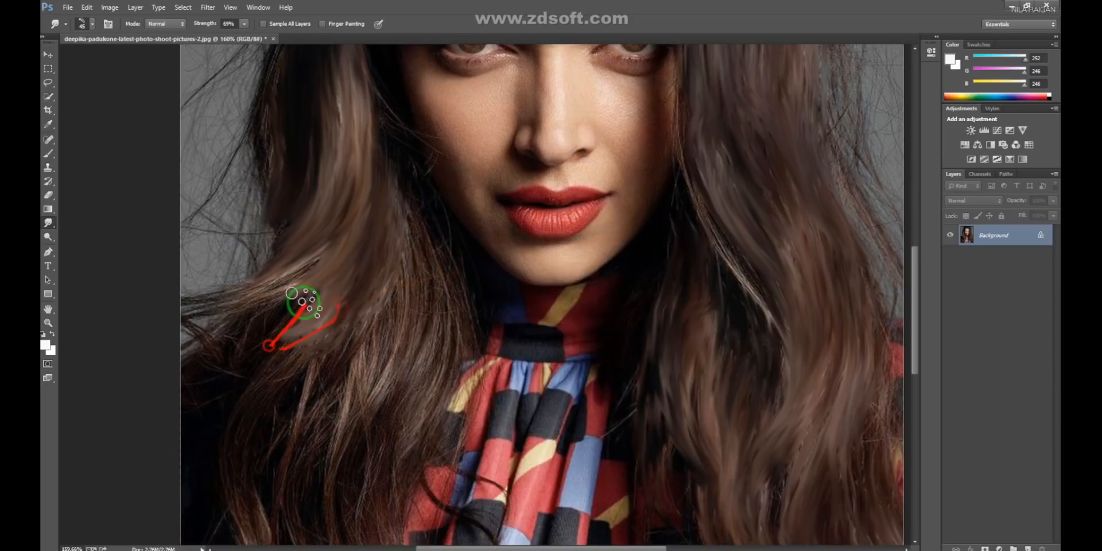
left_click_drag(302, 302, 209, 352)
left_click_drag(406, 234, 284, 409)
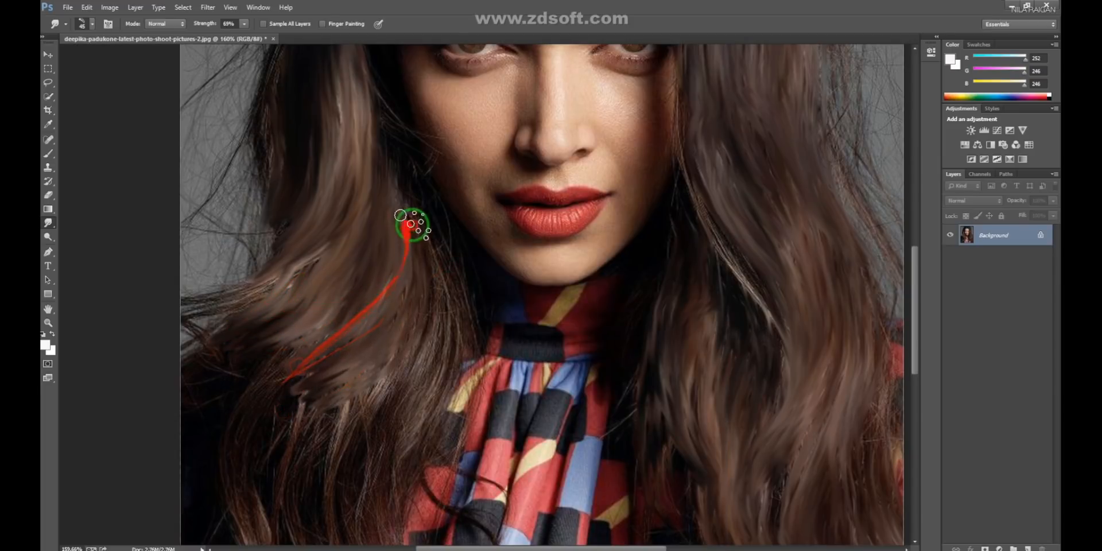
left_click_drag(411, 224, 337, 440)
left_click_drag(396, 400, 345, 449)
- Blend the dark gaps in the left-side waves below the shoulder with long downward smudge strokes
key("space")
left_click_drag(339, 409, 371, 253)
left_click_drag(428, 206, 315, 431)
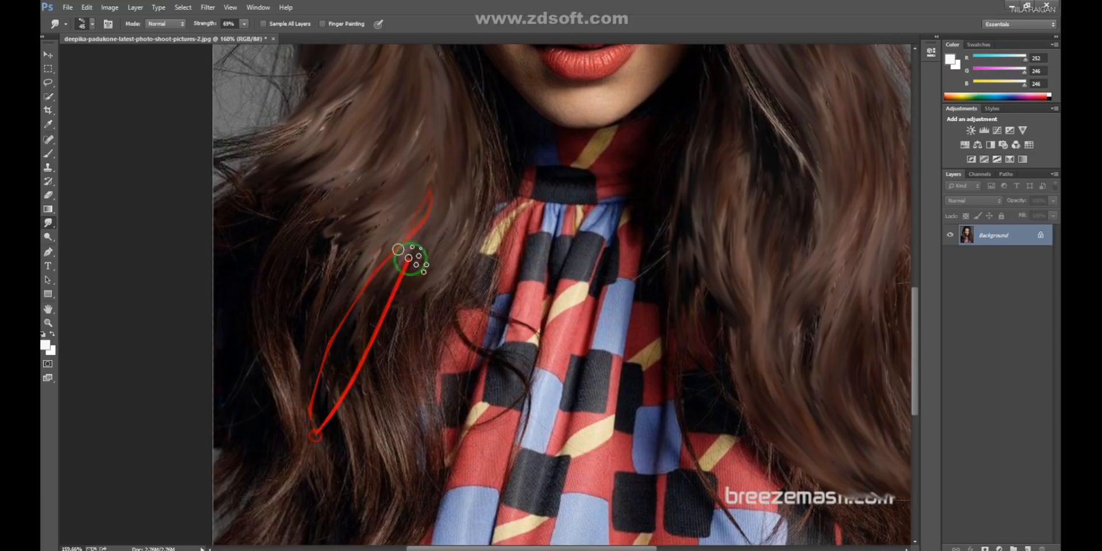
left_click_drag(408, 260, 364, 387)
left_click_drag(408, 191, 325, 373)
mouse_move(368, 163)
left_mouse_down()
mouse_move(253, 321)
mouse_move(317, 161)
mouse_move(257, 338)
left_mouse_up()
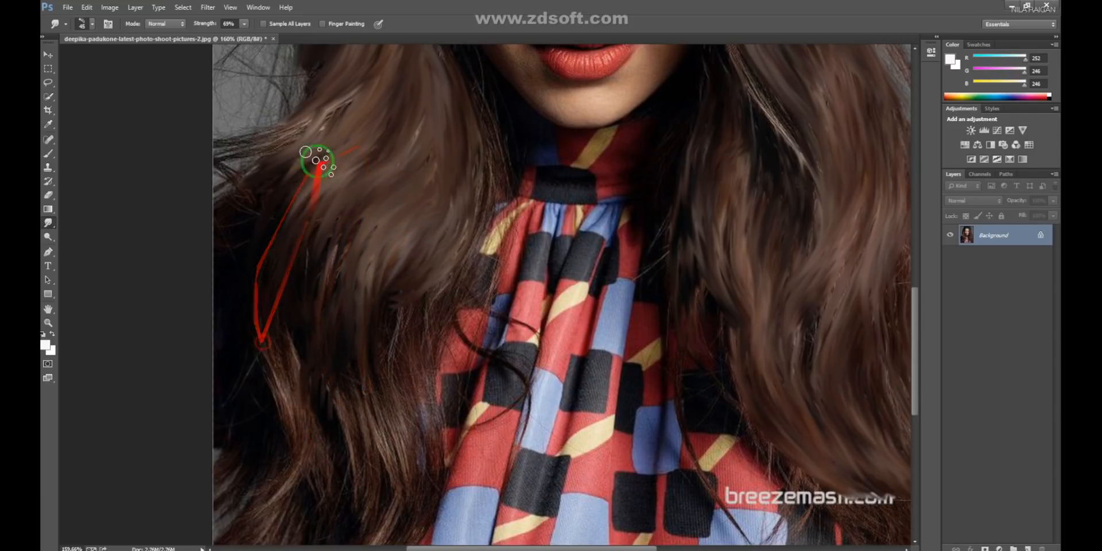
left_click_drag(319, 159, 258, 340)
- Smudge the left-side curls between the shoulder and the patterned scarf, following their curve downward
mouse_move(380, 111)
left_mouse_down()
mouse_move(314, 150)
mouse_move(313, 320)
left_mouse_up()
mouse_move(430, 111)
left_mouse_down()
mouse_move(290, 315)
mouse_move(439, 110)
mouse_move(307, 354)
left_mouse_up()
left_click_drag(419, 188, 311, 422)
left_click_drag(445, 205, 347, 434)
mouse_move(378, 329)
left_mouse_down()
mouse_move(406, 180)
mouse_move(439, 121)
left_mouse_up()
left_click_drag(439, 125, 373, 312)
left_click_drag(465, 176, 383, 275)
left_click_drag(416, 191, 328, 423)
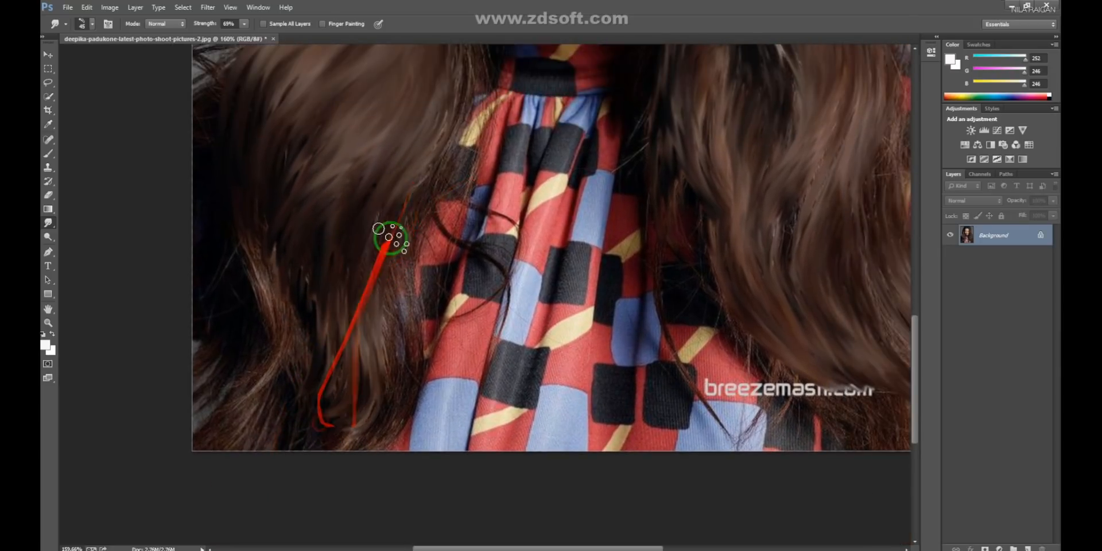
- Smooth the lower lengths of the left-side hair down to the bottom edge of the photo
left_click_drag(398, 208, 333, 413)
left_click_drag(373, 221, 318, 413)
left_click_drag(328, 184, 345, 403)
left_click_drag(309, 138, 235, 441)
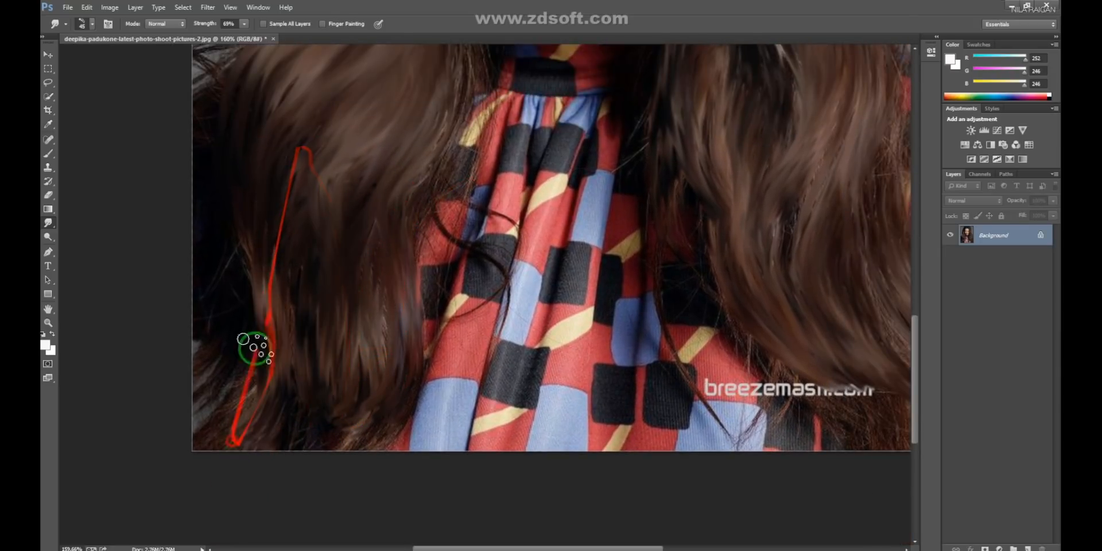
left_click_drag(255, 132, 212, 379)
left_click_drag(214, 173, 225, 424)
left_click_drag(301, 284, 242, 462)
left_click_drag(337, 363, 320, 487)
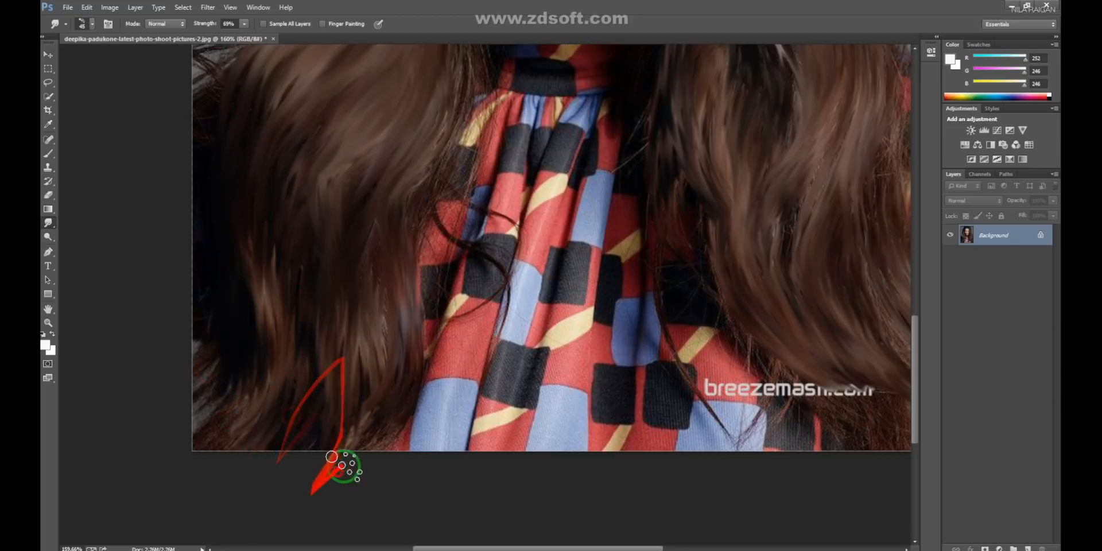
- Blend the hair ends in the photo's lower-left corner with short diagonal smudge strokes
left_click_drag(386, 371, 283, 469)
left_click_drag(271, 337, 185, 419)
left_click_drag(237, 305, 188, 412)
left_click_drag(263, 379, 205, 446)
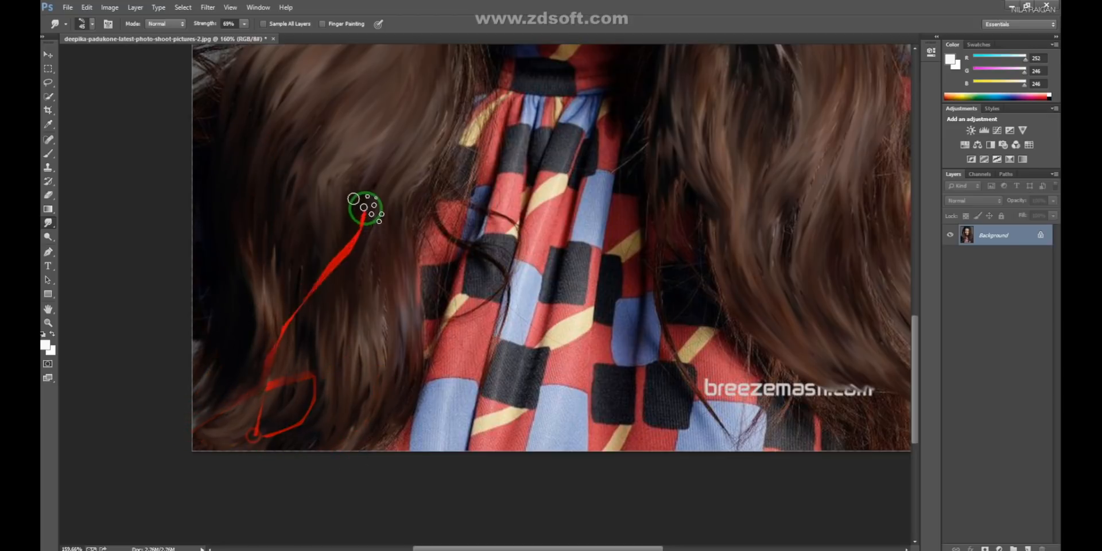
left_click_drag(364, 206, 292, 446)
left_click_drag(364, 248, 275, 411)
- Smudge the fine hairs right of the parting outward with a smaller brush, from the hairline up to the crown
scroll(506, 260, "down", 3)
left_click_drag(525, 168, 394, 389)
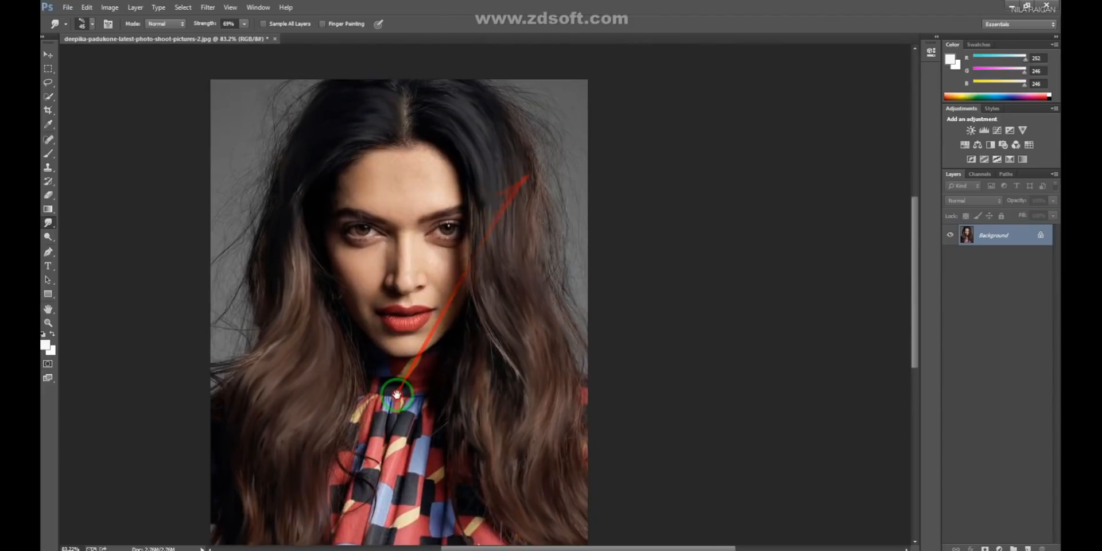
scroll(442, 265, "up", 2)
left_click_drag(469, 181, 396, 374)
scroll(327, 282, "up", 5)
scroll(361, 397, "up", 1)
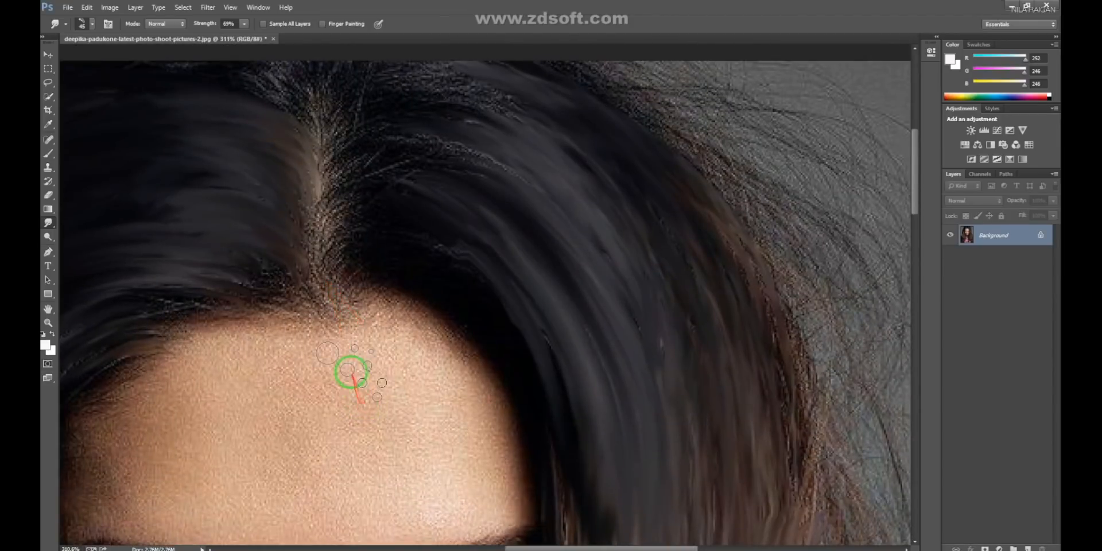
left_click_drag(343, 229, 491, 251)
left_click_drag(344, 201, 512, 218)
left_click_drag(346, 154, 533, 163)
mouse_move(344, 118)
left_mouse_down()
mouse_move(450, 126)
mouse_move(369, 108)
mouse_move(569, 144)
left_mouse_up()
left_click_drag(382, 97, 591, 180)
left_click_drag(322, 139, 544, 205)
left_click_drag(406, 150, 538, 196)
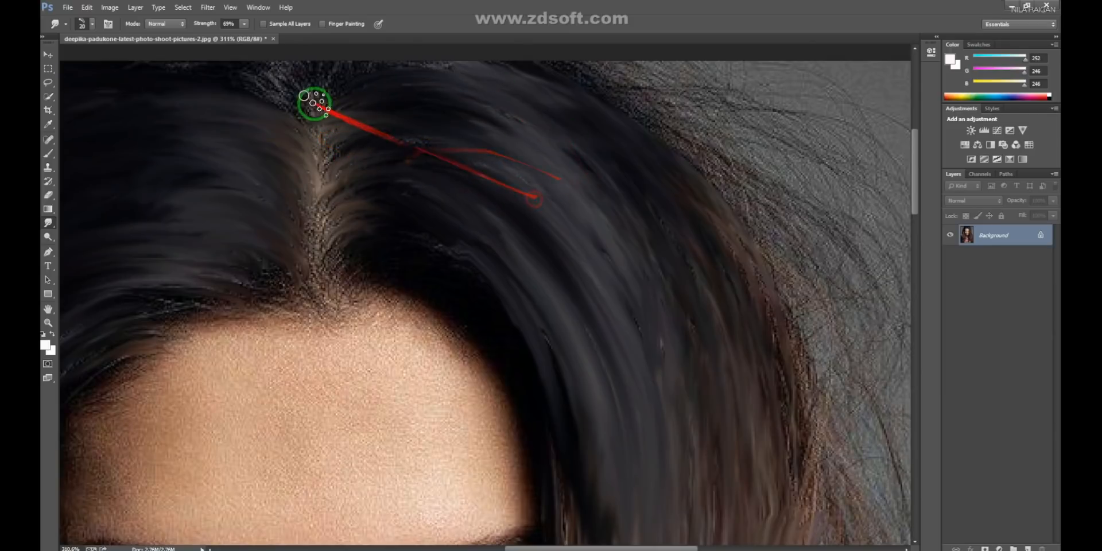
- Sweep the crown hair right of the parting along the head's outer curve with long smudge strokes
left_click_drag(319, 96, 713, 189)
left_click_drag(436, 105, 816, 279)
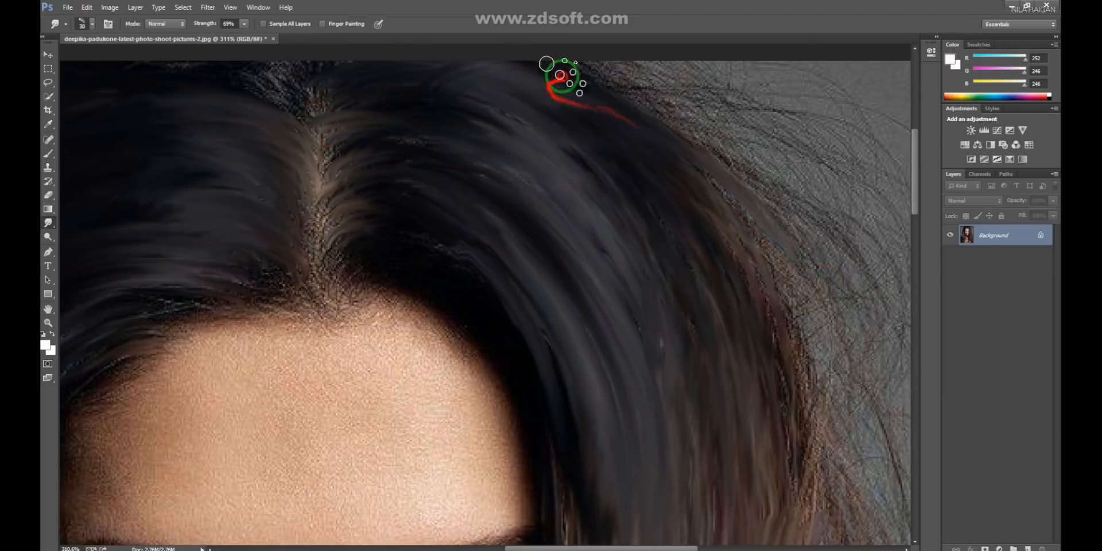
left_click_drag(562, 76, 767, 380)
key("space")
left_click_drag(733, 264, 532, 229)
left_click_drag(443, 106, 608, 448)
- Smooth the frizzy outer edge of the right-side hair against the gray background, from eye level downward
key("space")
mouse_move(559, 224)
left_mouse_down()
mouse_move(600, 433)
mouse_move(465, 119)
mouse_move(539, 374)
left_mouse_up()
left_click_drag(487, 137, 534, 425)
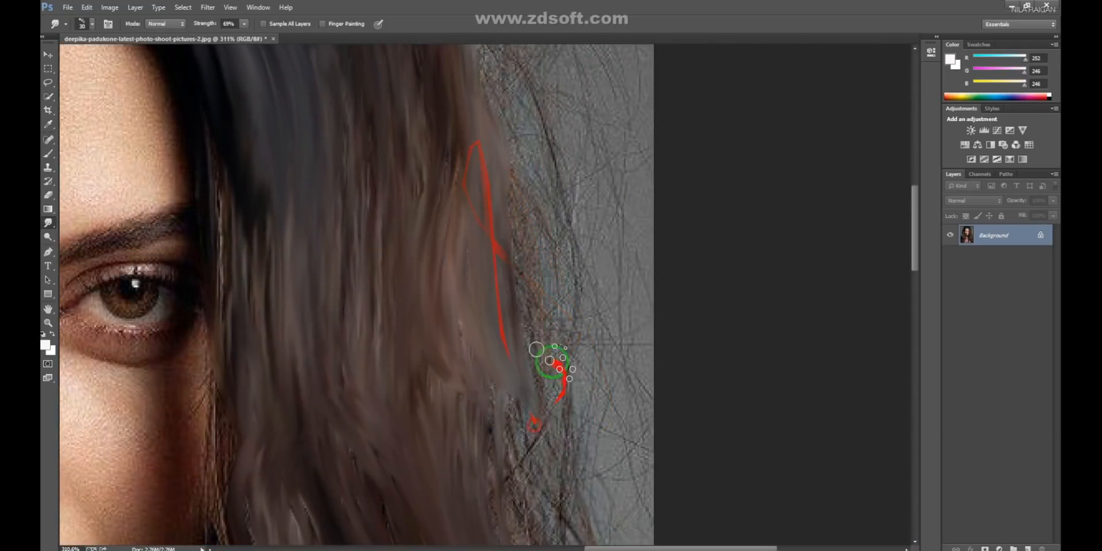
key("space")
left_click_drag(524, 335, 470, 214)
left_click_drag(413, 163, 512, 451)
- Return to the top of the head and smudge the crown hair left of the parting toward its outer edge
key("space")
left_click_drag(378, 246, 522, 524)
left_click_drag(394, 388, 492, 399)
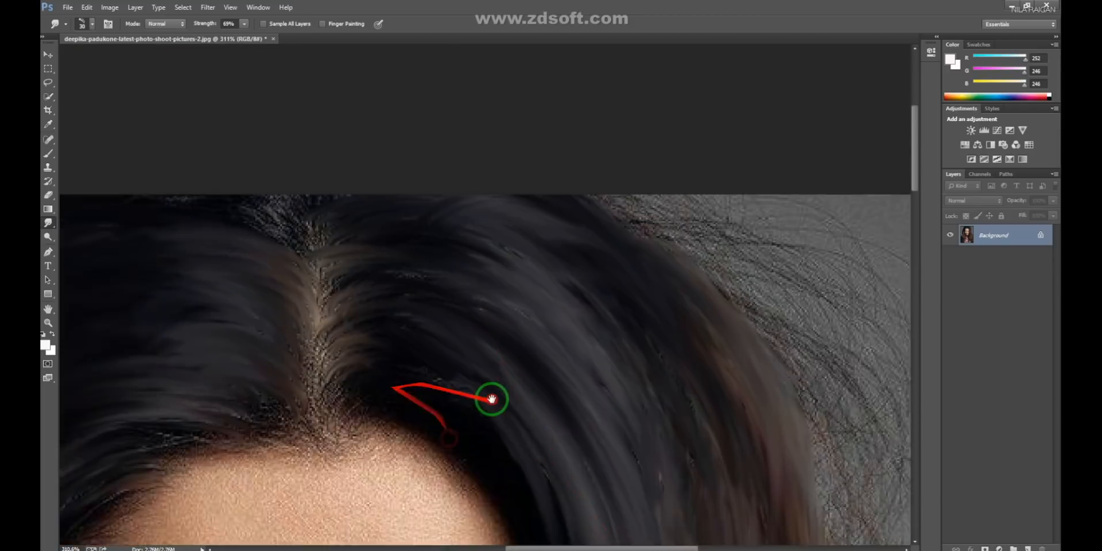
left_click_drag(504, 432, 396, 297)
mouse_move(303, 246)
left_mouse_down()
mouse_move(313, 253)
mouse_move(295, 257)
mouse_move(272, 221)
mouse_move(292, 221)
mouse_move(240, 177)
left_mouse_up()
left_click_drag(205, 231, 503, 229)
mouse_move(300, 265)
left_mouse_down()
mouse_move(521, 232)
mouse_move(492, 217)
left_mouse_up()
left_click_drag(238, 226, 268, 154)
mouse_move(365, 163)
left_mouse_down()
mouse_move(371, 202)
mouse_move(270, 268)
left_mouse_up()
mouse_move(380, 168)
left_mouse_down()
mouse_move(218, 384)
mouse_move(320, 106)
mouse_move(209, 327)
mouse_move(238, 275)
left_mouse_up()
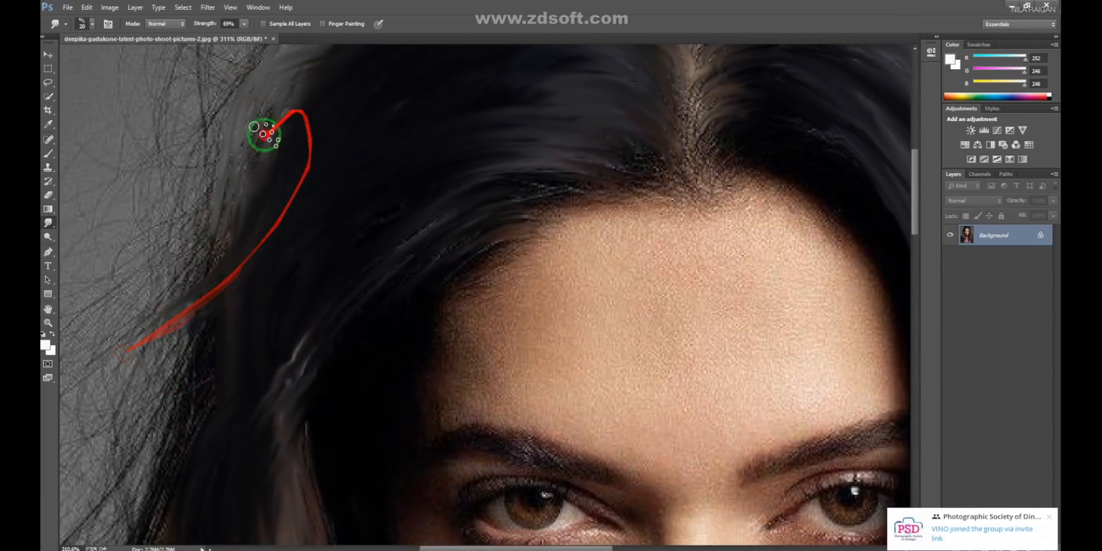
- Smooth the outer edge of the left-side hair from the temple down past the cheek
left_click_drag(264, 135, 194, 404)
mouse_move(304, 258)
left_mouse_down()
mouse_move(258, 265)
mouse_move(197, 432)
left_mouse_up()
mouse_move(197, 431)
left_mouse_down()
mouse_move(275, 195)
mouse_move(320, 111)
mouse_move(320, 226)
mouse_move(234, 438)
mouse_move(308, 398)
left_mouse_up()
left_click_drag(325, 305, 334, 245)
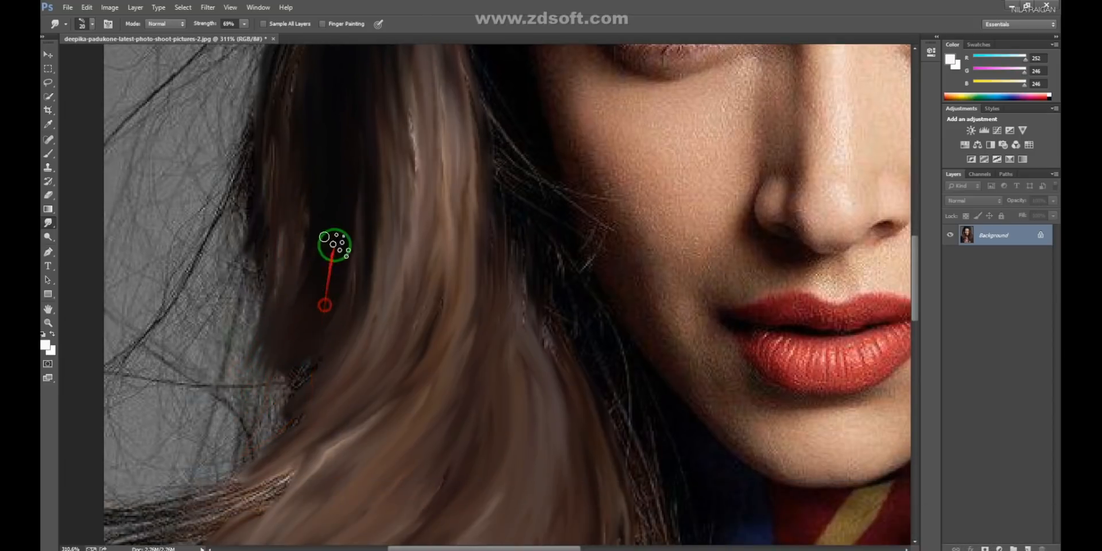
left_click_drag(287, 278, 234, 419)
- Blend the stray strands above the left shoulder into the waves with diagonal smudge strokes
left_click_drag(165, 322, 204, 105)
mouse_move(332, 109)
left_mouse_down()
mouse_move(315, 250)
mouse_move(227, 288)
left_mouse_up()
left_click_drag(346, 156, 221, 332)
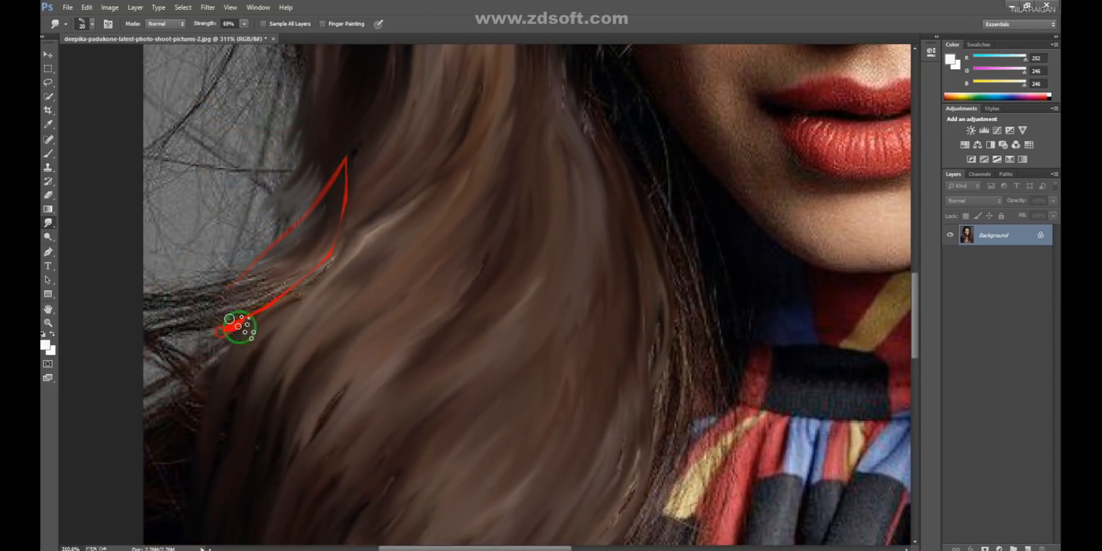
left_click_drag(296, 326, 392, 108)
left_click_drag(291, 283, 379, 293)
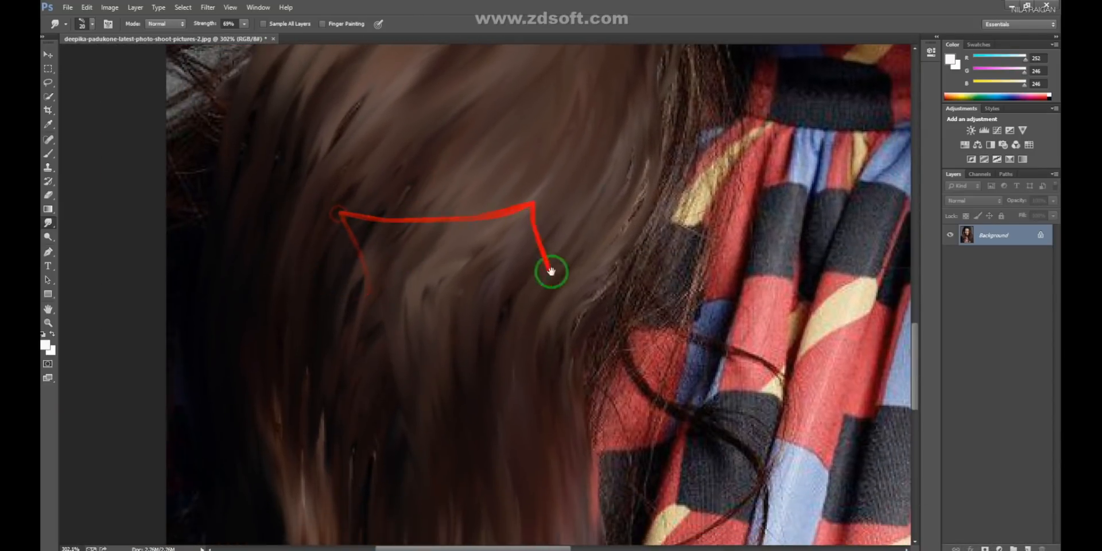
left_click_drag(561, 275, 486, 99)
left_click_drag(524, 216, 571, 288)
- Sharpen the whole portrait with the Unsharp Mask filter, using a small radius and a threshold of 0 levels
left_click_drag(588, 240, 493, 268)
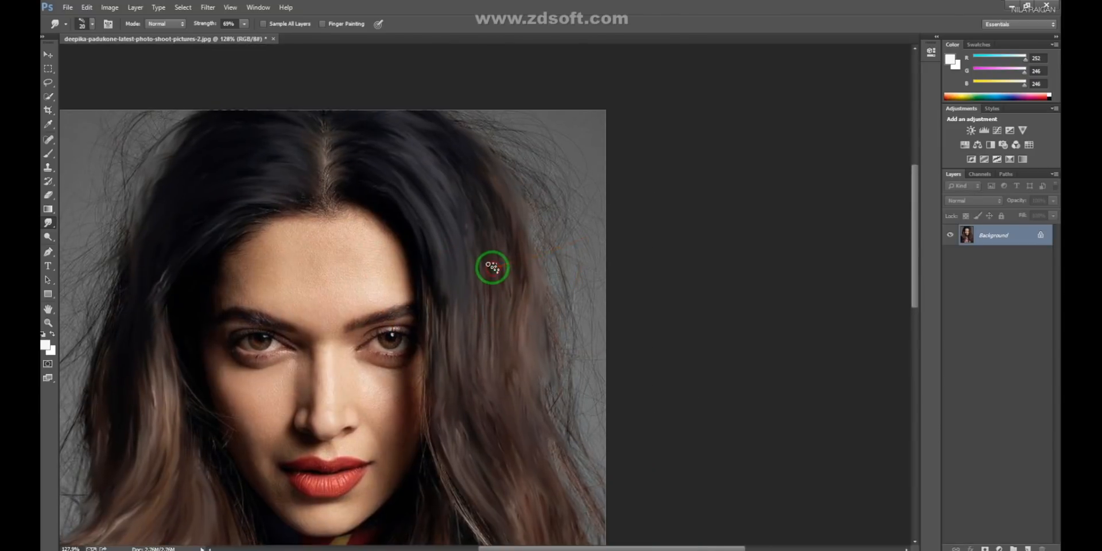
key("alt+t")
mouse_move(261, 177)
left_click(402, 226)
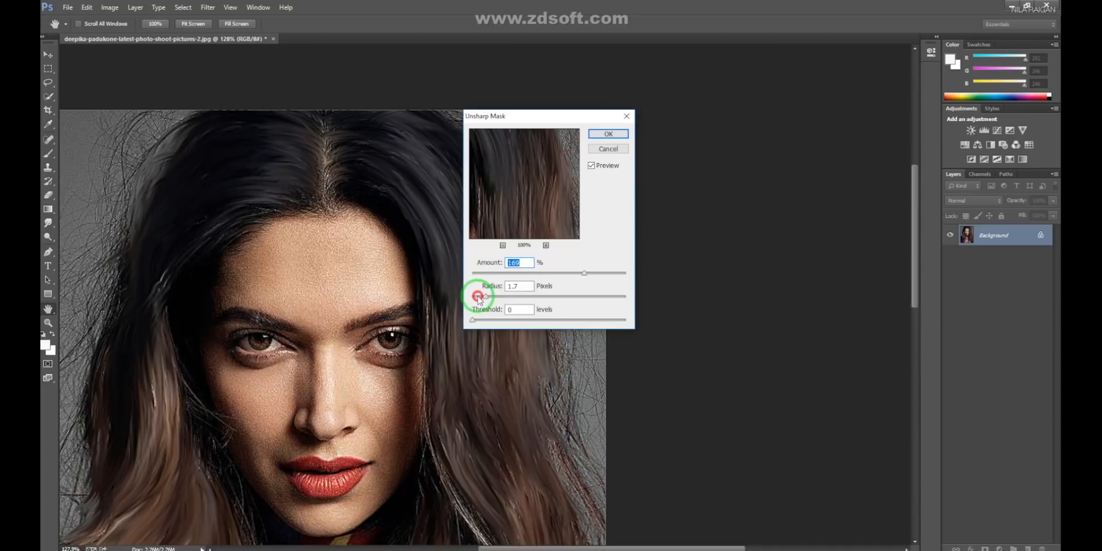
left_click(608, 133)
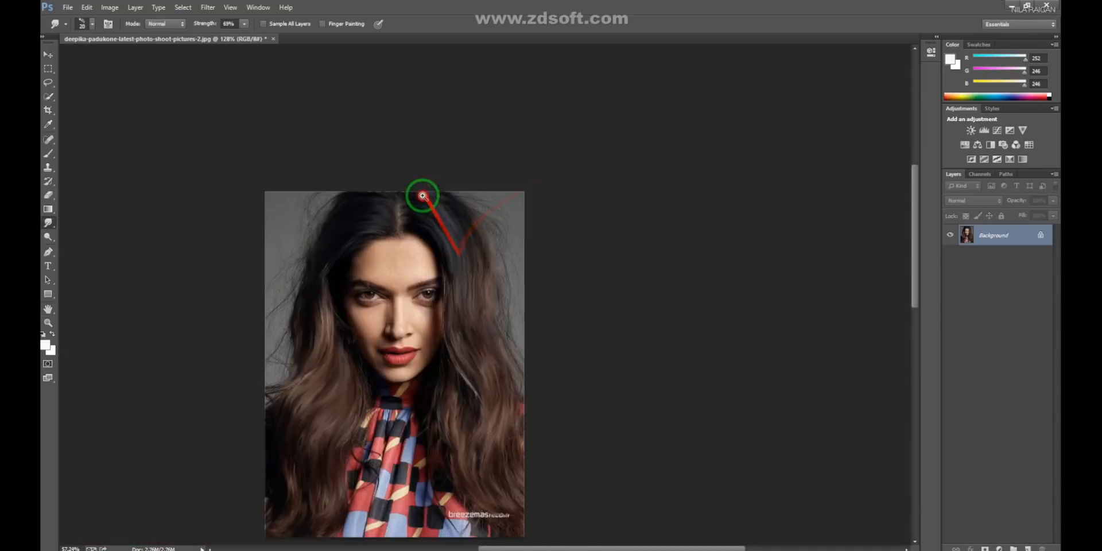
scroll(482, 190, "up", 5)
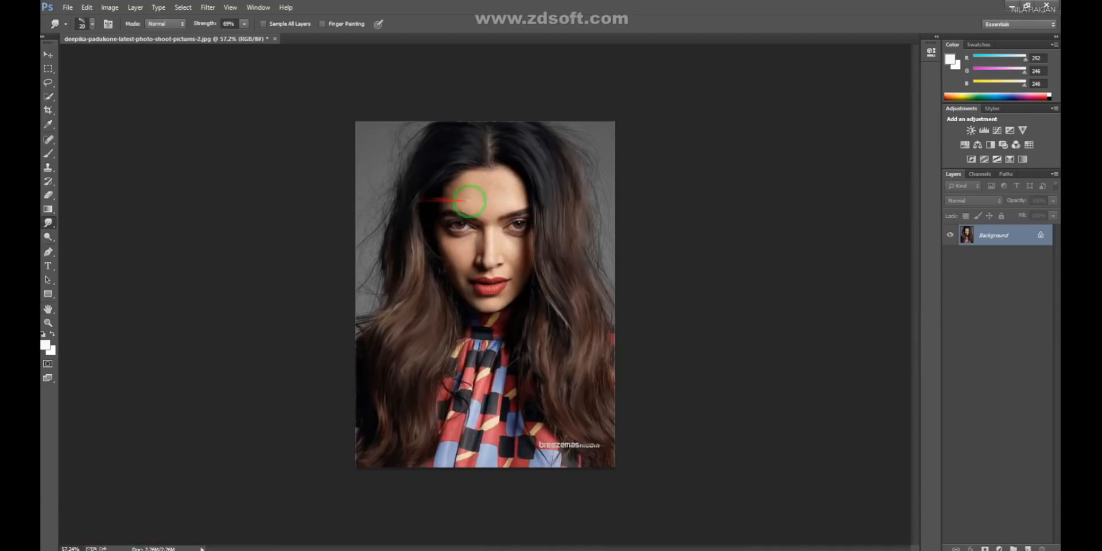
- Smudge the sharpened crown hair right of the parting, following the strands down toward the outer edge
scroll(391, 280, "up", 6)
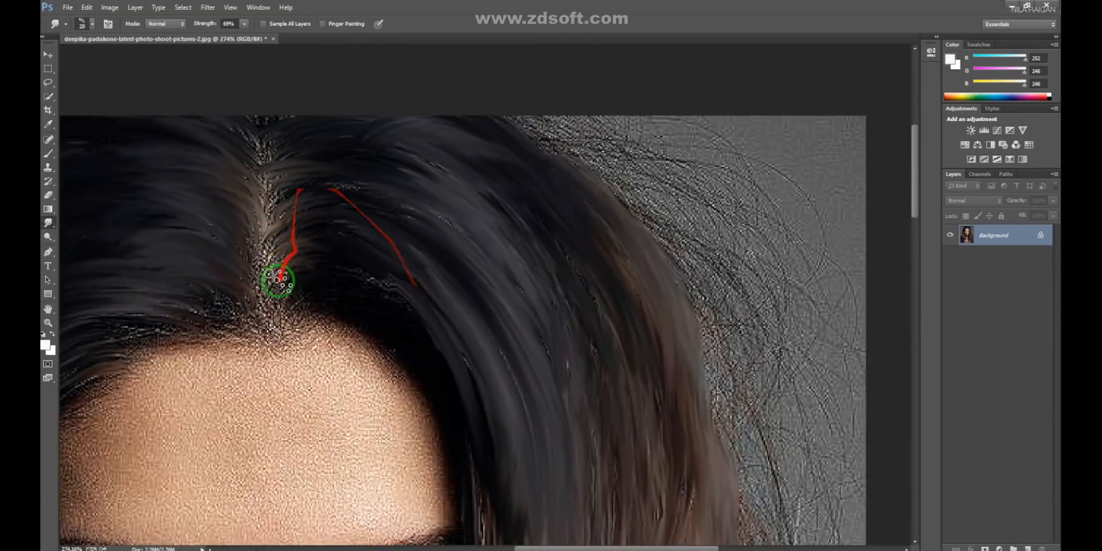
mouse_move(391, 296)
left_mouse_down()
mouse_move(337, 276)
mouse_move(291, 224)
mouse_move(313, 241)
mouse_move(291, 223)
mouse_move(408, 217)
mouse_move(382, 316)
mouse_move(394, 313)
mouse_move(386, 278)
mouse_move(413, 248)
mouse_move(335, 170)
mouse_move(483, 224)
mouse_move(572, 408)
left_mouse_up()
mouse_move(499, 246)
left_mouse_down()
mouse_move(504, 216)
mouse_move(569, 275)
mouse_move(586, 430)
mouse_move(572, 300)
left_mouse_up()
left_click_drag(602, 374, 521, 221)
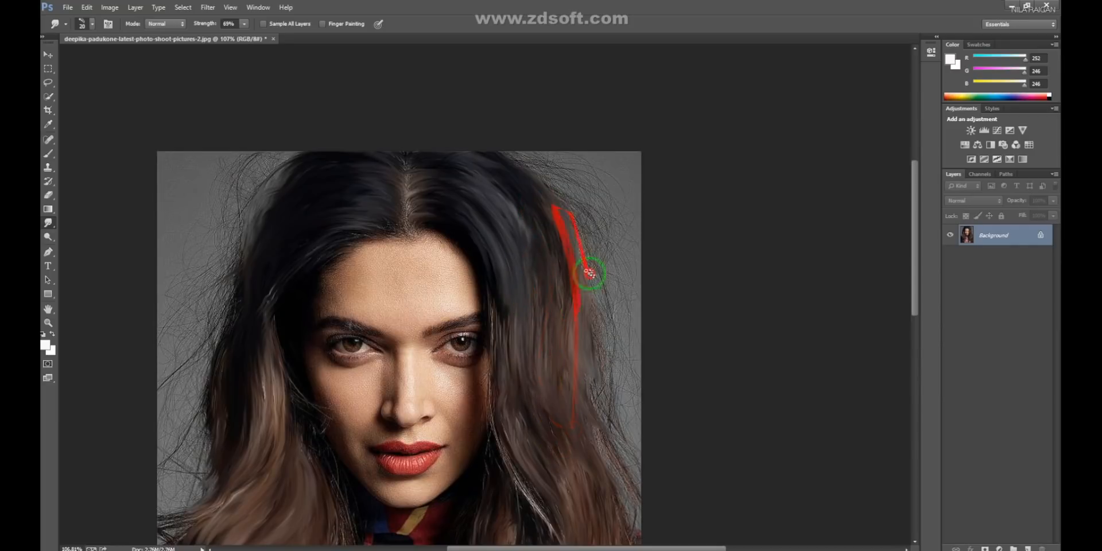
key("Tab")
key("Tab")
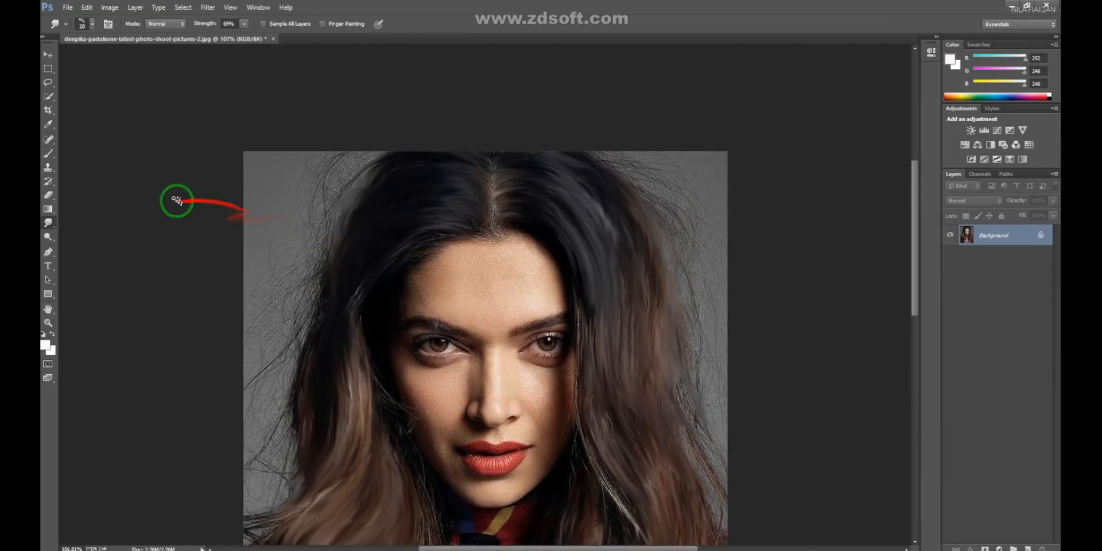
- Switch to the Mixer Brush, pick a blunt bristle brush tip and set Wet to 39%
left_click(50, 155)
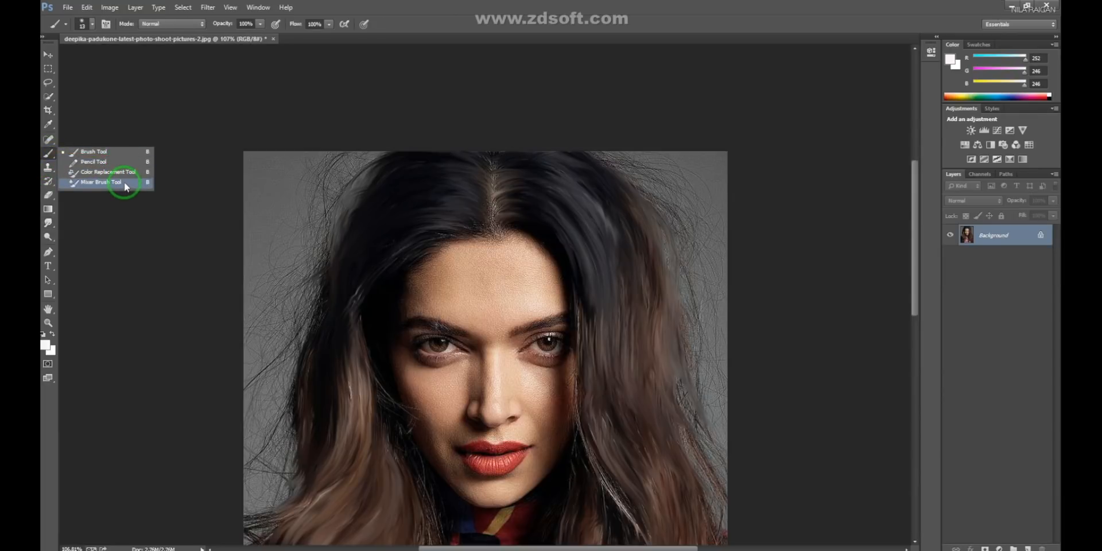
left_click(101, 182)
right_click(387, 224)
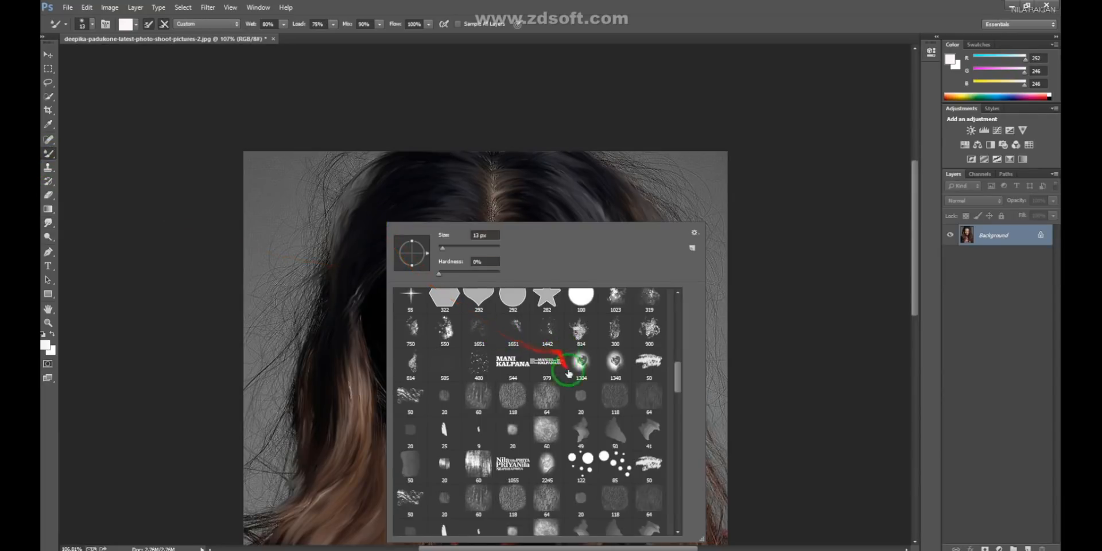
scroll(568, 373, "up", 1)
scroll(565, 414, "down", 2)
scroll(566, 431, "up", 3)
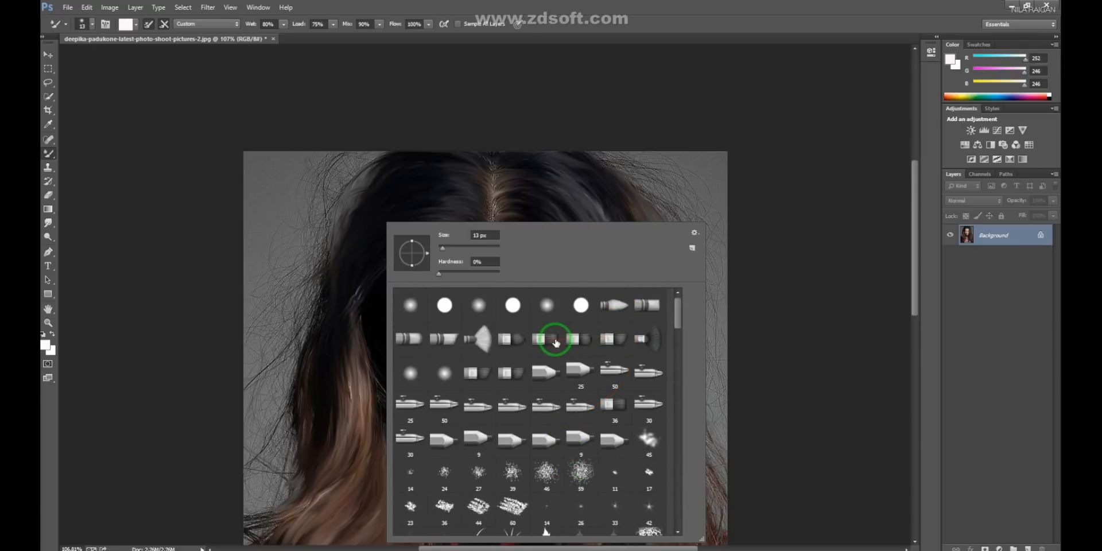
left_click(557, 340)
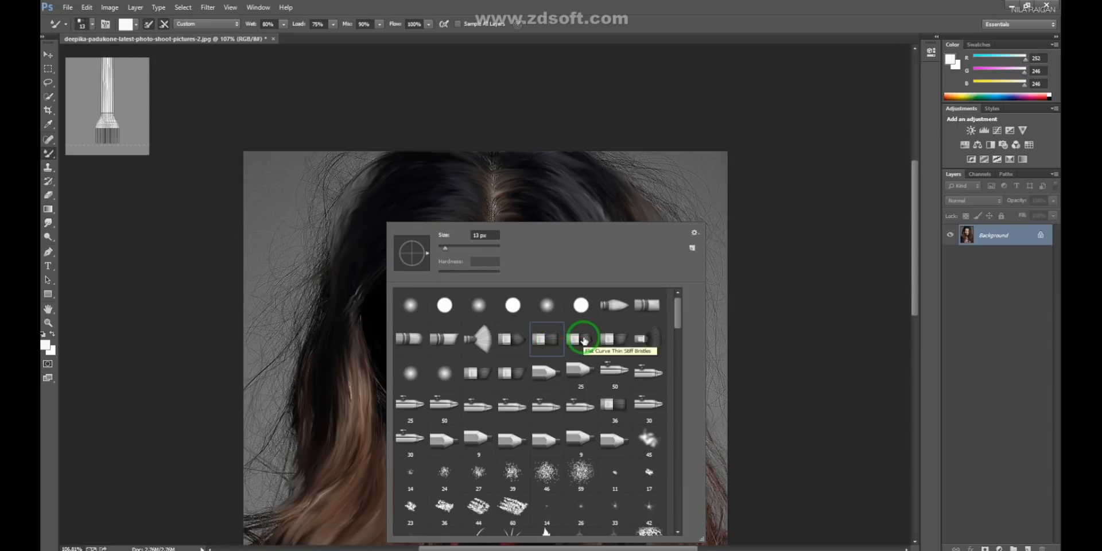
left_click(650, 313)
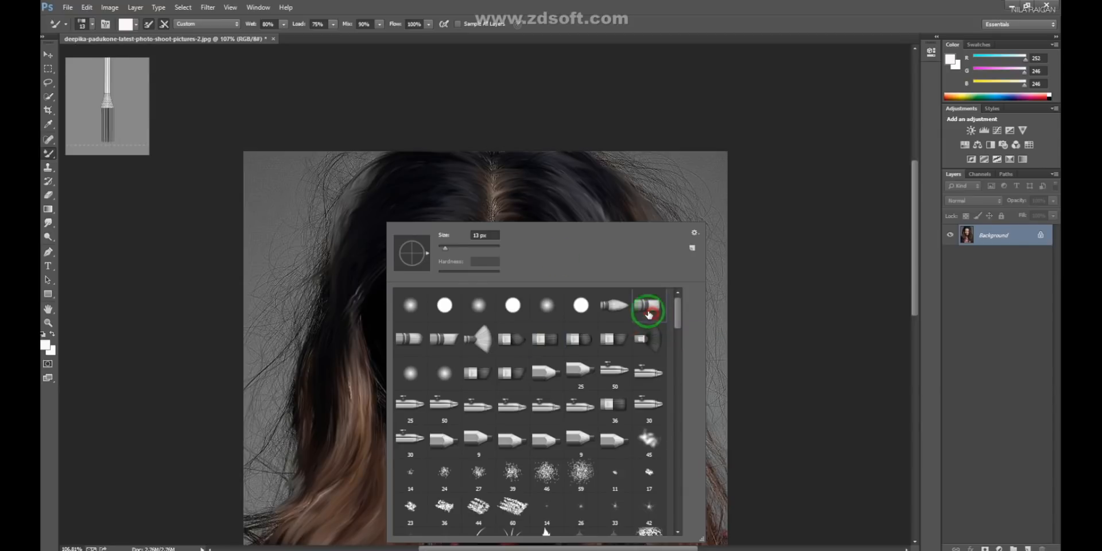
left_click(506, 197)
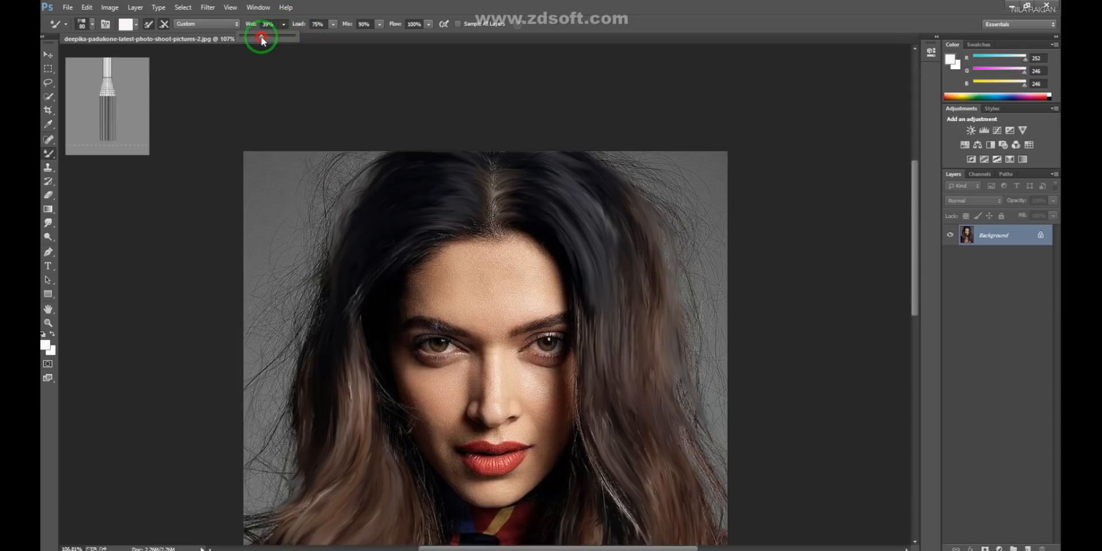
- Blend the hair right of the face with Mixer Brush strokes from the crown down past the cheek
mouse_move(585, 162)
left_mouse_down()
mouse_move(660, 278)
mouse_move(615, 202)
mouse_move(591, 212)
mouse_move(679, 378)
mouse_move(635, 369)
mouse_move(652, 266)
left_mouse_up()
mouse_move(521, 174)
left_mouse_down()
mouse_move(627, 387)
mouse_move(430, 175)
left_mouse_up()
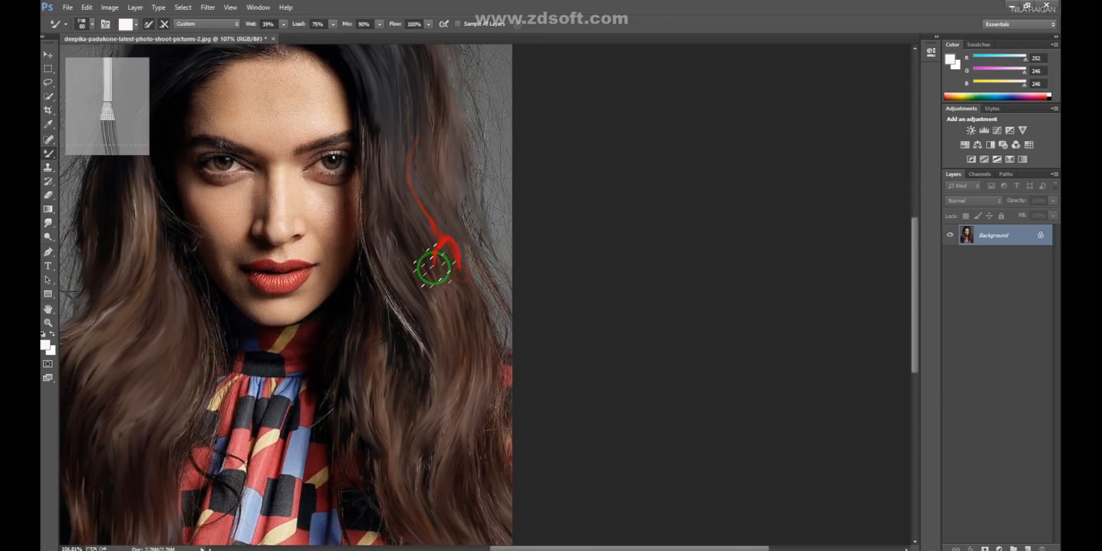
left_click_drag(492, 333, 435, 246)
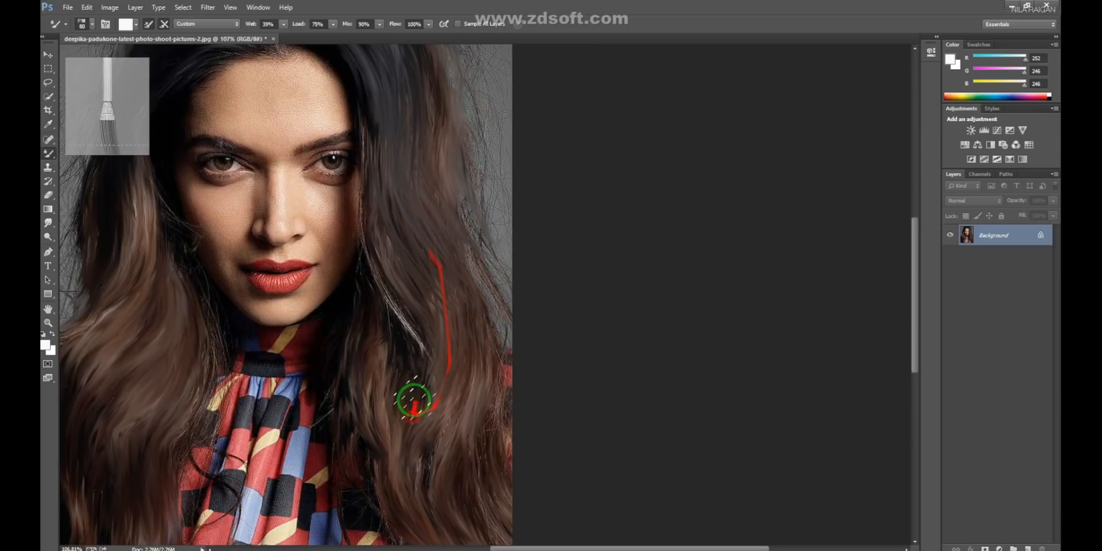
left_click_drag(414, 371, 504, 258)
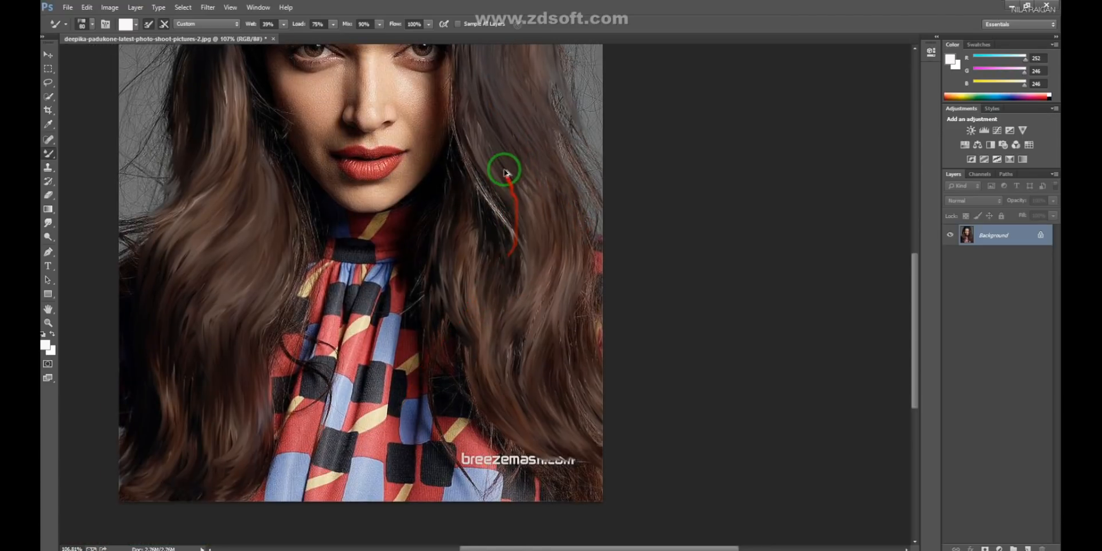
- Blend the right-hand waves from chin level down over the shoulder with long strokes along the strands
left_click_drag(490, 163, 476, 359)
left_click_drag(484, 128, 507, 258)
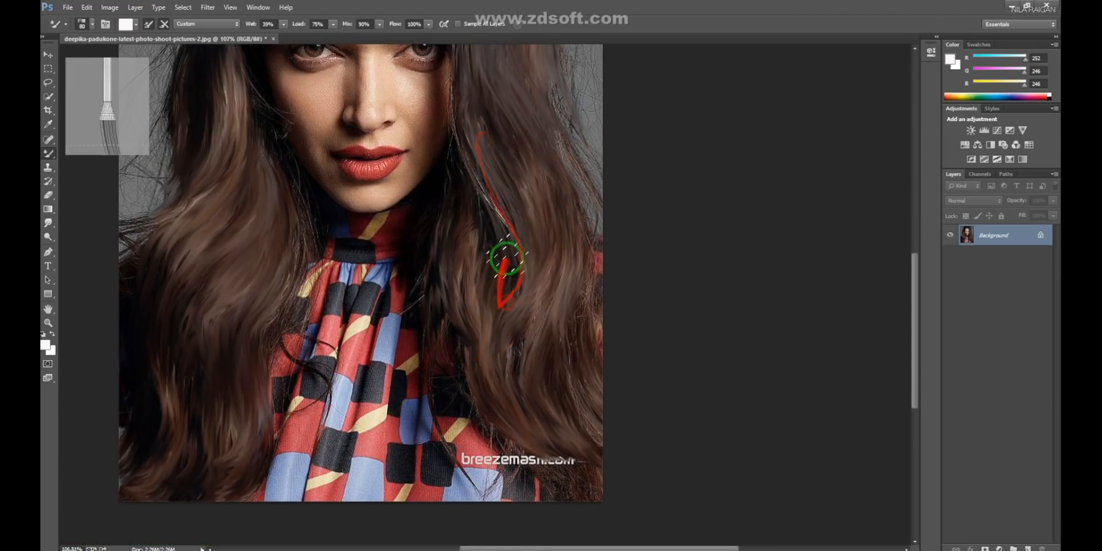
mouse_move(553, 292)
left_mouse_down()
mouse_move(541, 369)
mouse_move(563, 414)
left_mouse_up()
left_click_drag(465, 267, 515, 396)
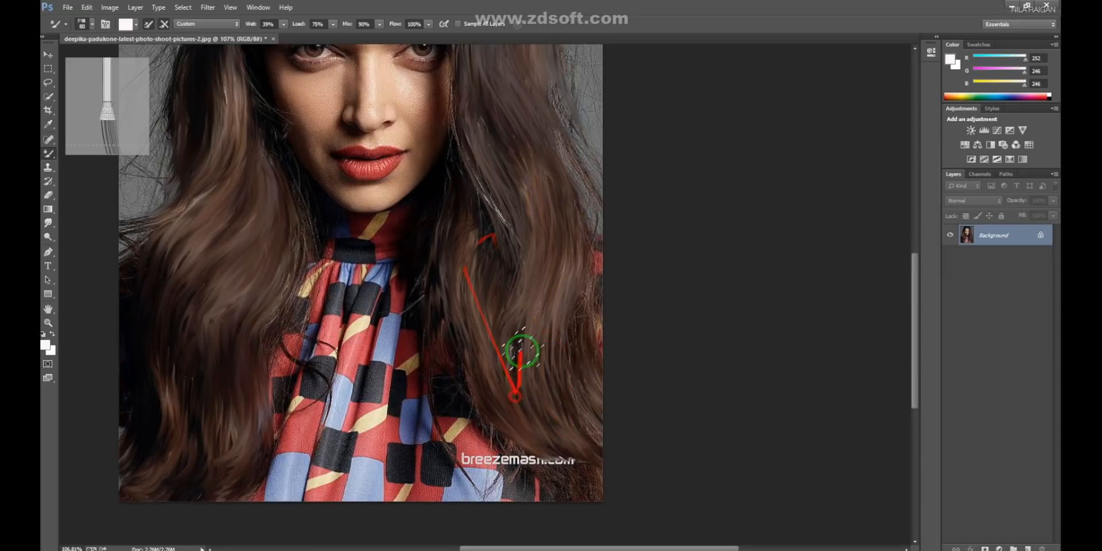
left_click_drag(485, 178, 491, 322)
- Blend the left-hand hair from beside the eye down to the chest, following its waves
left_click_drag(501, 383, 670, 432)
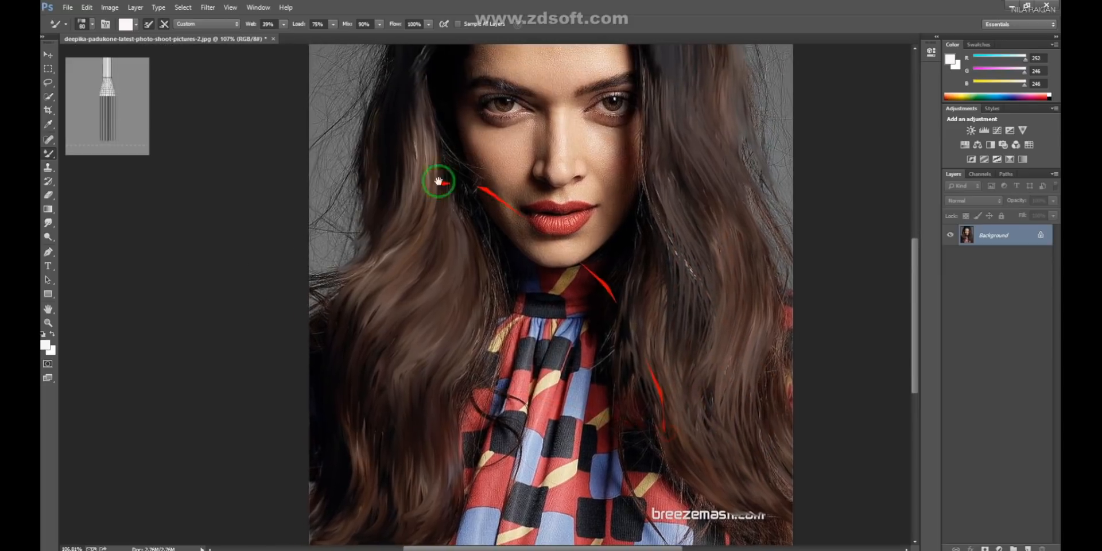
left_click_drag(399, 90, 408, 250)
left_click_drag(414, 81, 408, 219)
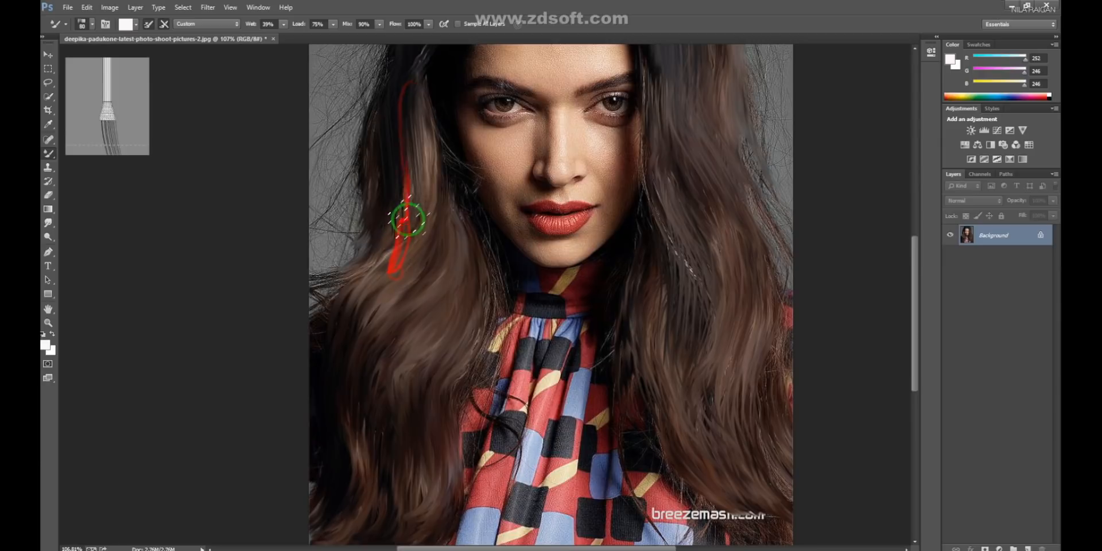
left_click_drag(358, 376, 403, 205)
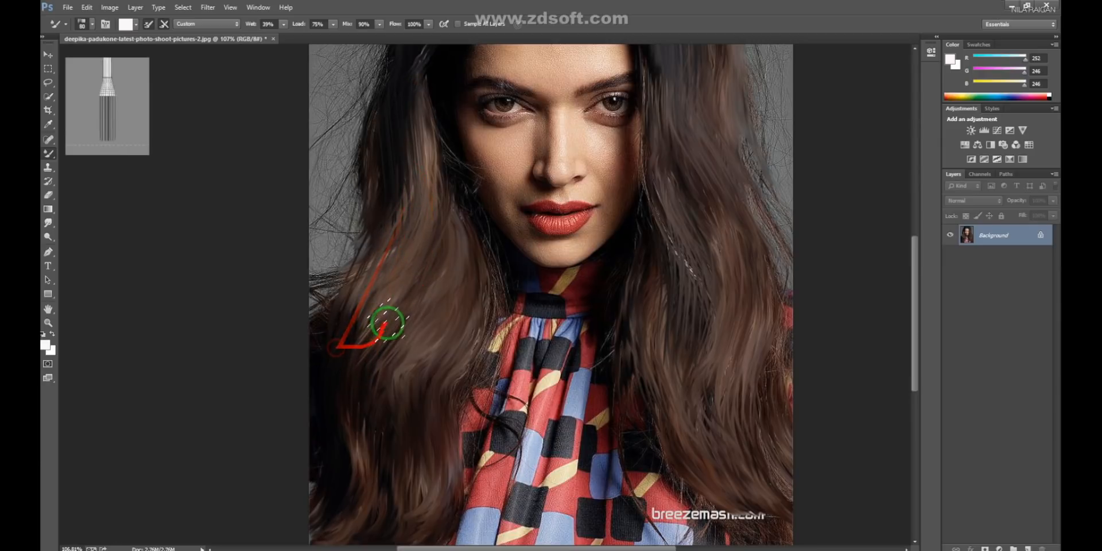
left_click_drag(372, 447, 427, 297)
- Blend the left-hand hair ends near the photo's lower edge, undoing one stroke and repainting it
left_click_drag(363, 448, 429, 197)
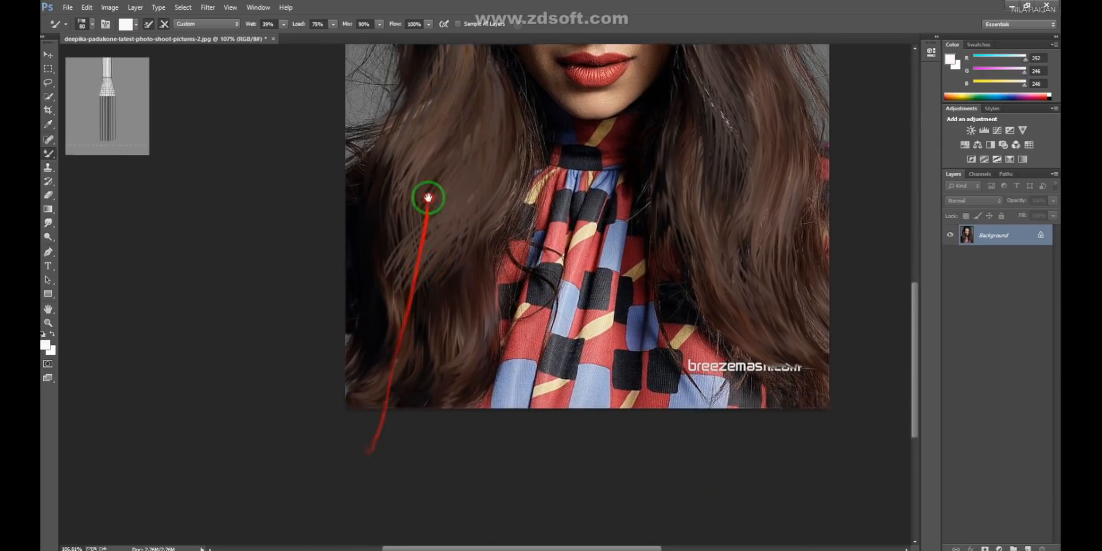
mouse_move(417, 338)
left_mouse_down()
mouse_move(421, 187)
mouse_move(402, 132)
left_mouse_up()
left_click_drag(405, 332, 433, 213)
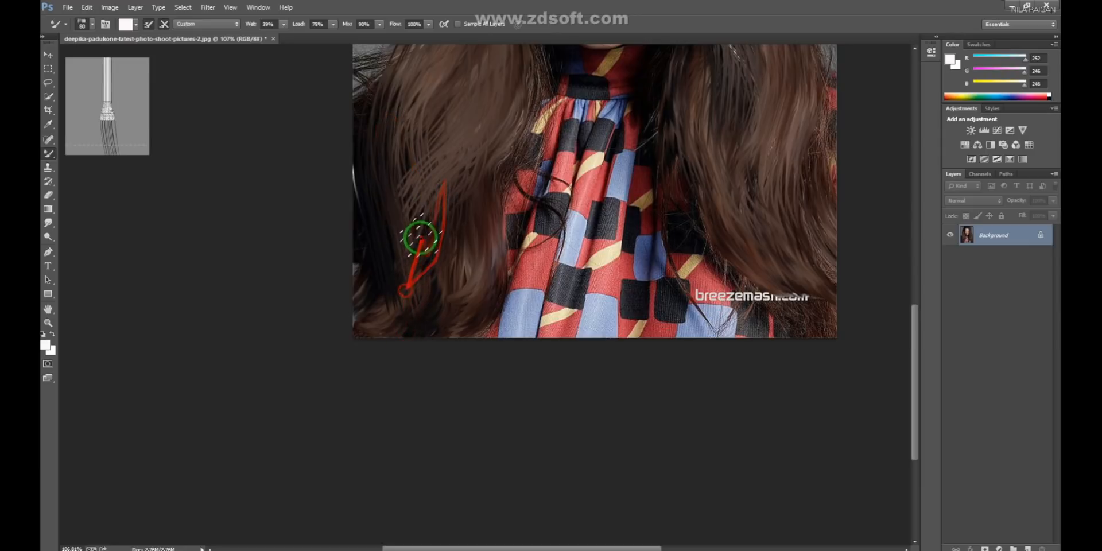
mouse_move(382, 304)
left_mouse_down()
mouse_move(359, 120)
mouse_move(367, 279)
mouse_move(413, 168)
left_mouse_up()
mouse_move(378, 285)
left_mouse_down()
mouse_move(369, 257)
mouse_move(417, 163)
left_mouse_up()
key("ctrl+z")
left_click_drag(371, 316, 458, 178)
left_click_drag(381, 325, 315, 325)
- Return to the top of the head and blend the crown hair left of the parting down to its outer edge
left_click_drag(524, 198, 489, 360)
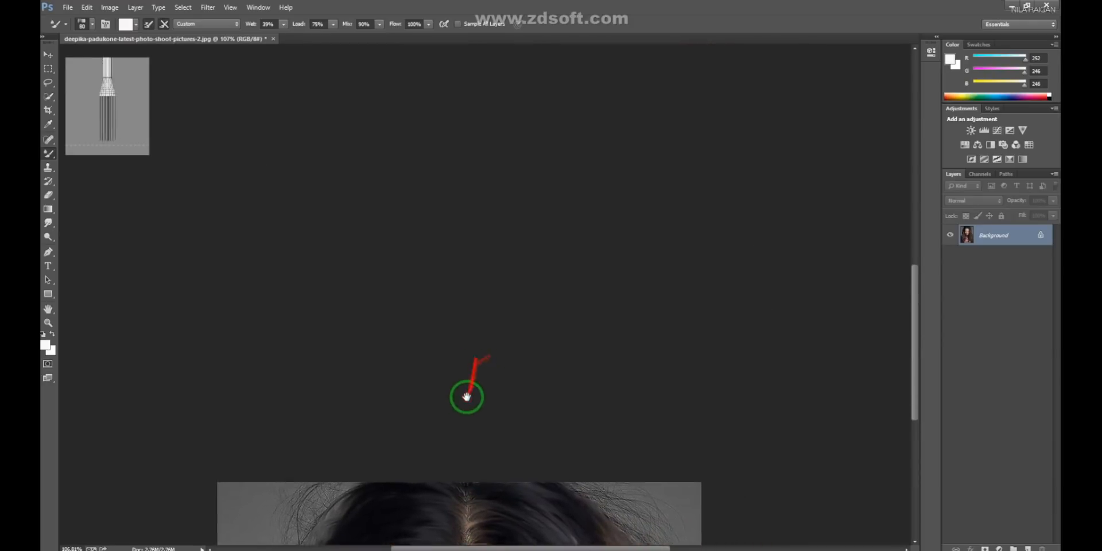
scroll(477, 463, "up", 4)
left_click_drag(480, 462, 487, 381)
scroll(486, 354, "up", 1)
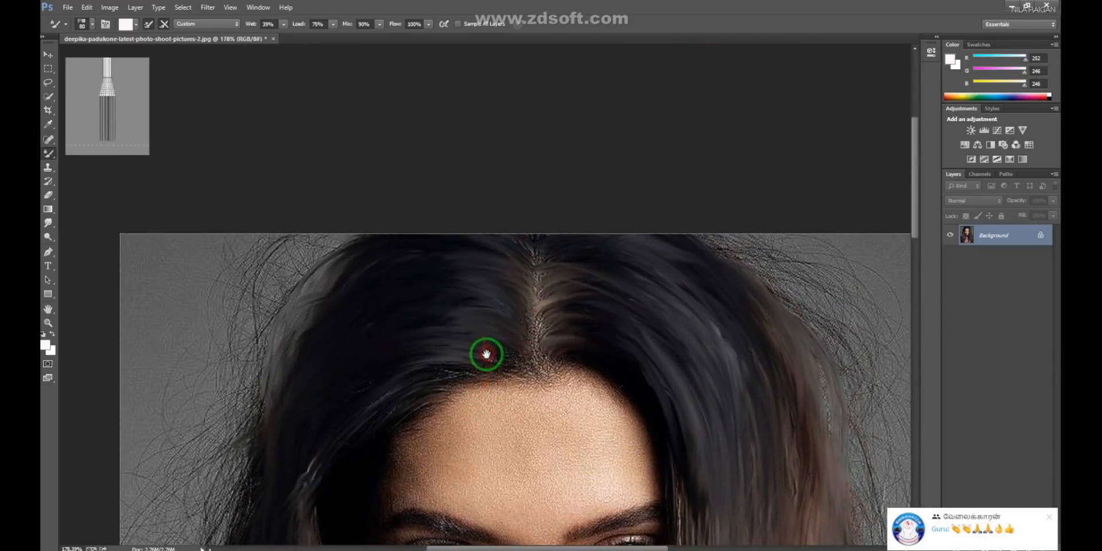
mouse_move(497, 347)
left_mouse_down()
mouse_move(467, 353)
mouse_move(450, 331)
mouse_move(494, 339)
mouse_move(507, 318)
mouse_move(476, 300)
mouse_move(422, 302)
left_mouse_up()
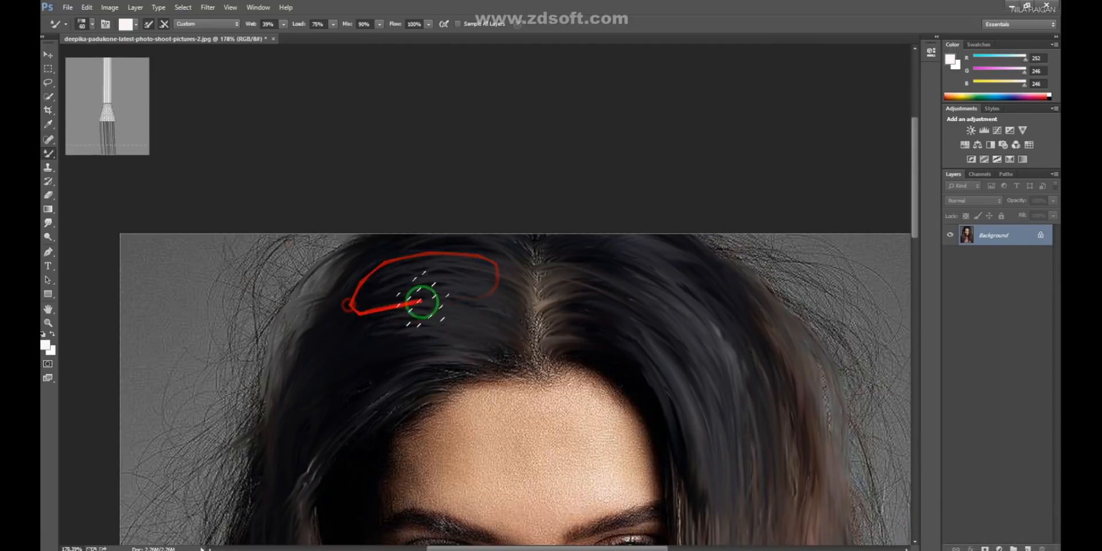
left_click_drag(296, 374, 340, 326)
left_click_drag(315, 294, 315, 363)
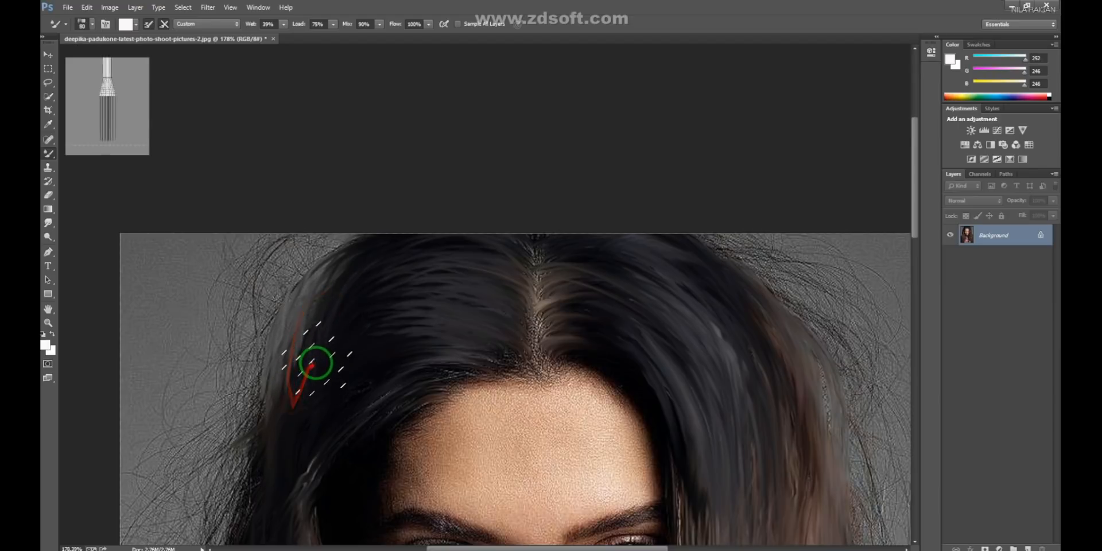
mouse_move(365, 306)
left_mouse_down()
mouse_move(356, 301)
mouse_move(270, 436)
mouse_move(337, 312)
mouse_move(278, 470)
mouse_move(317, 370)
mouse_move(274, 448)
left_mouse_up()
mouse_move(316, 372)
left_mouse_down()
mouse_move(287, 450)
mouse_move(268, 469)
left_mouse_up()
mouse_move(290, 430)
left_mouse_down()
mouse_move(350, 320)
mouse_move(281, 450)
left_mouse_up()
- Blend the crown hair right of the parting in curved strokes down to the flyaway outer edge
left_click_drag(431, 278, 236, 406)
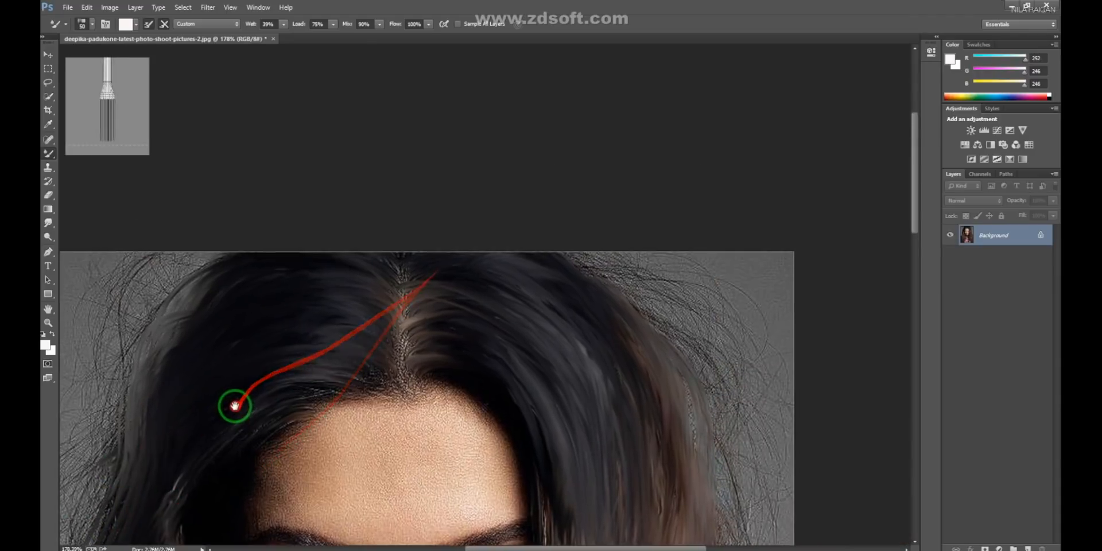
left_click_drag(566, 329, 426, 307)
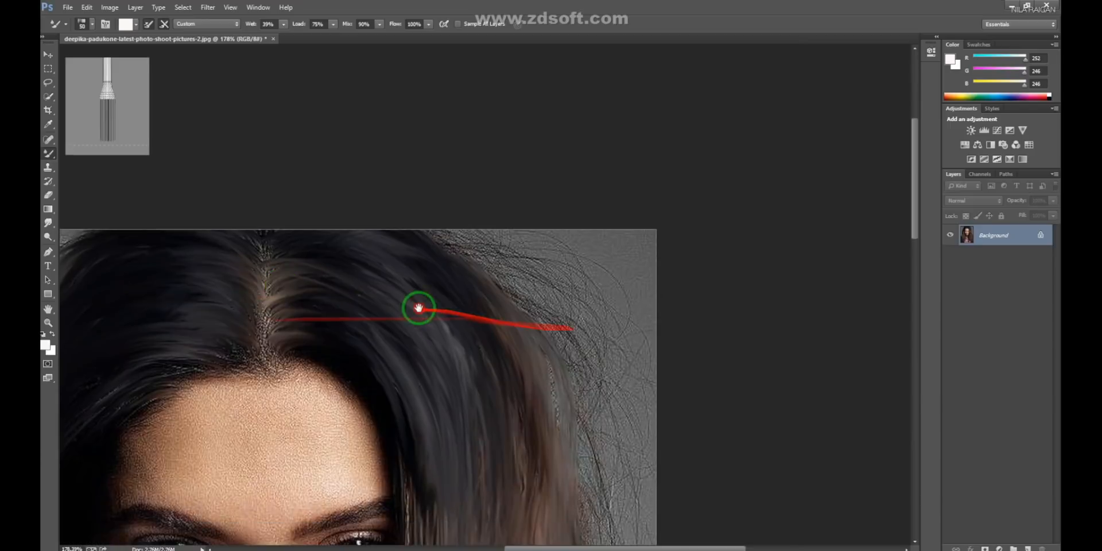
left_click_drag(301, 246, 518, 339)
left_click_drag(442, 271, 548, 423)
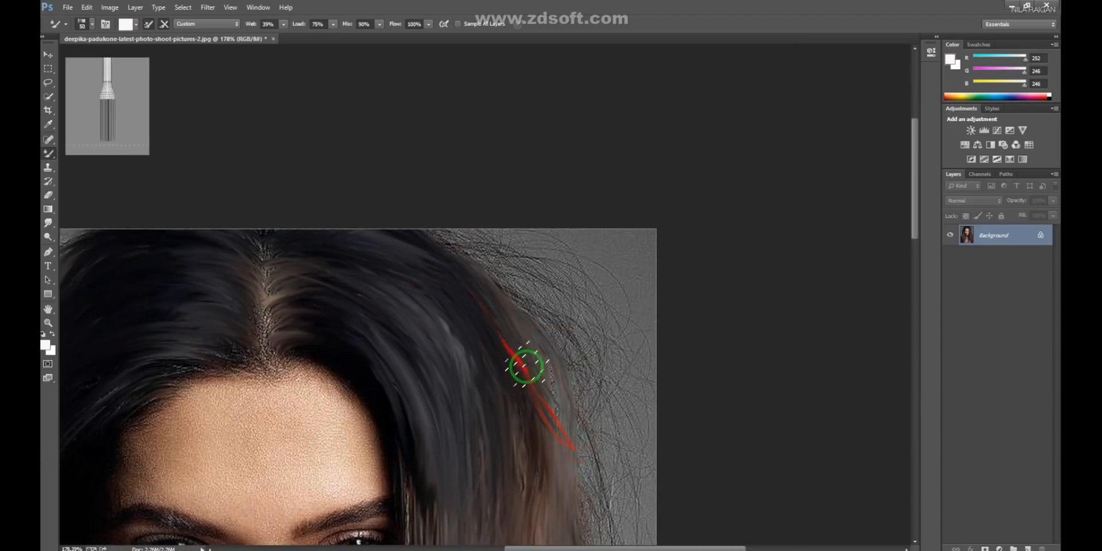
left_click_drag(366, 258, 542, 412)
mouse_move(458, 300)
left_mouse_down()
mouse_move(515, 334)
mouse_move(554, 394)
left_mouse_up()
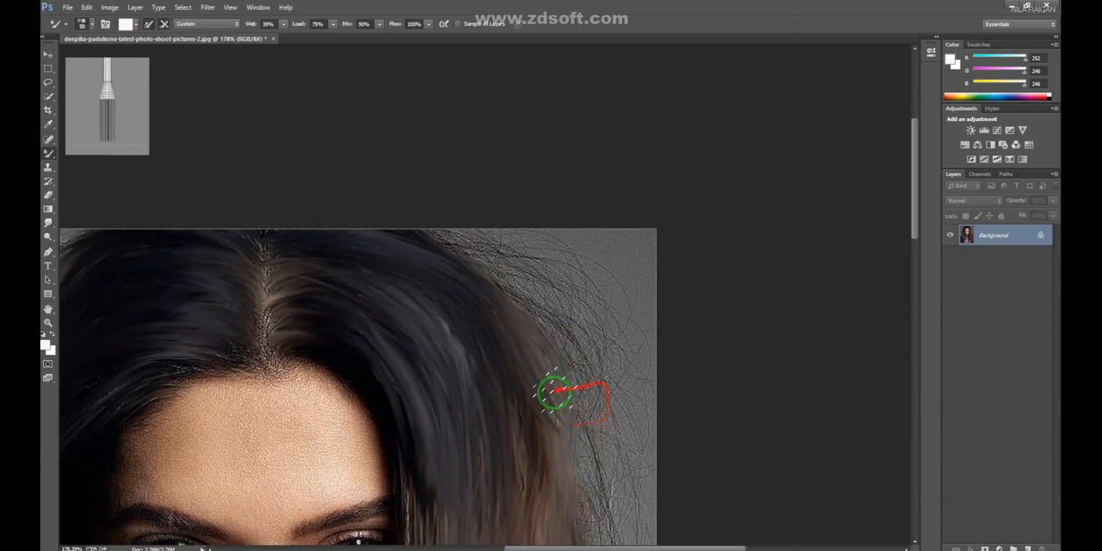
- Switch to Lazy Nezumi Pro, set the position smoothing Amount to 0.22 and return to the portrait in Photoshop
left_click(800, 550)
left_click_drag(712, 158, 714, 159)
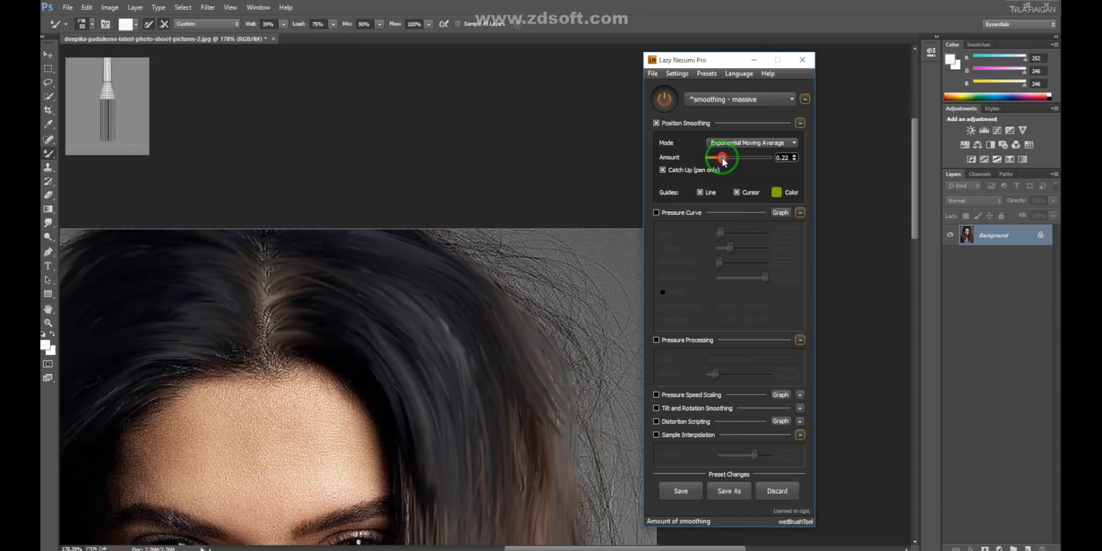
left_click(432, 167)
- Repaint the hair right of the parting with smoothed Mixer Brush strokes curving down toward the brown lengths
left_click_drag(345, 270, 450, 338)
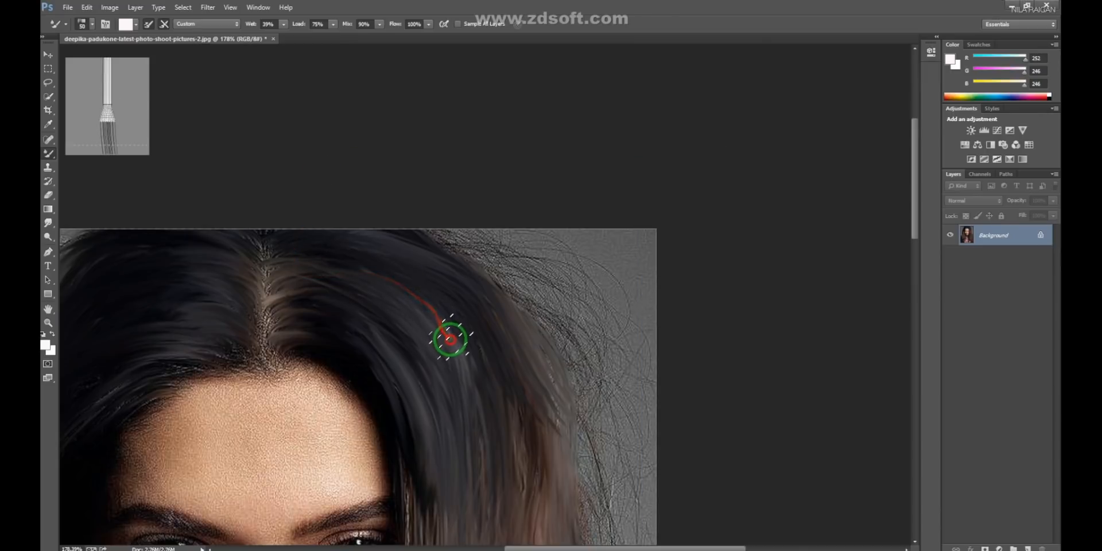
left_click_drag(345, 272, 494, 386)
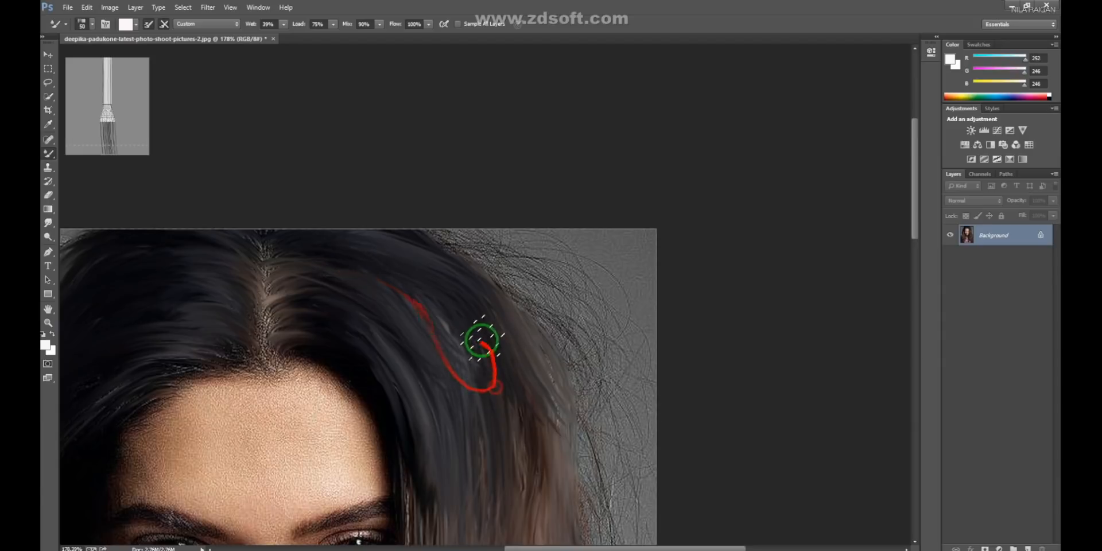
mouse_move(323, 278)
left_mouse_down()
mouse_move(372, 278)
mouse_move(489, 393)
left_mouse_up()
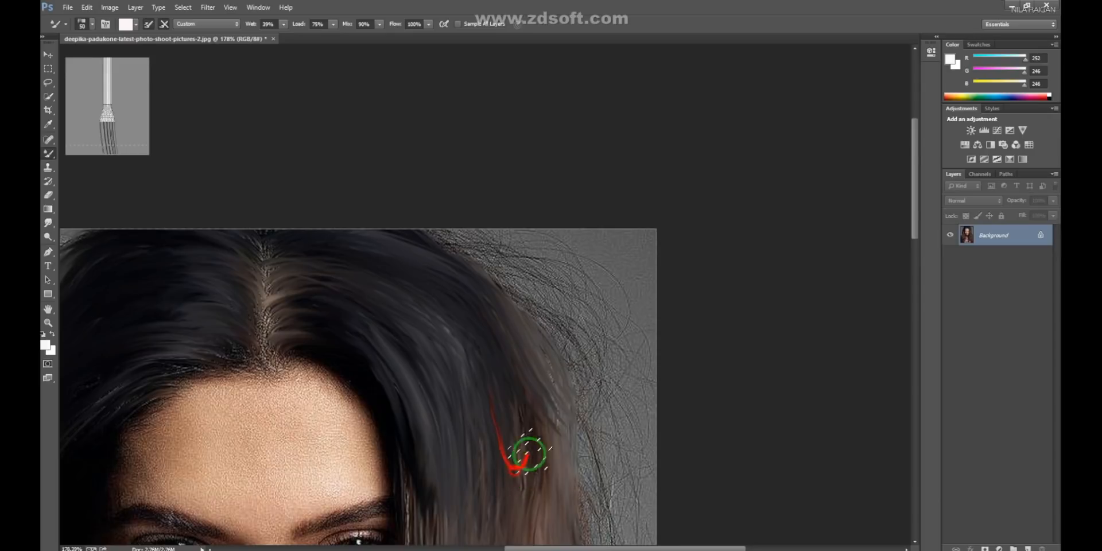
left_click_drag(528, 454, 531, 459)
- Set Lazy Nezumi Pro's smoothing Amount to 0.09 and blend the dark hair just right of the parting in Photoshop
right_click(528, 295)
left_click(803, 550)
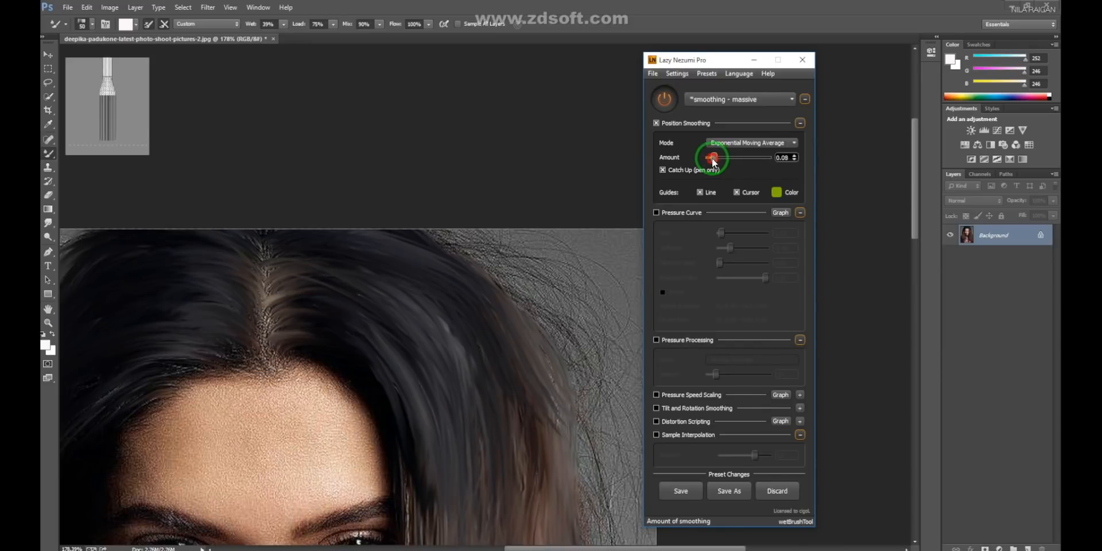
mouse_move(316, 257)
left_mouse_down()
mouse_move(301, 261)
mouse_move(430, 376)
left_mouse_up()
left_click_drag(285, 265, 425, 320)
- Turn off stroke smoothing in Lazy Nezumi Pro and return to Photoshop
left_click(795, 549)
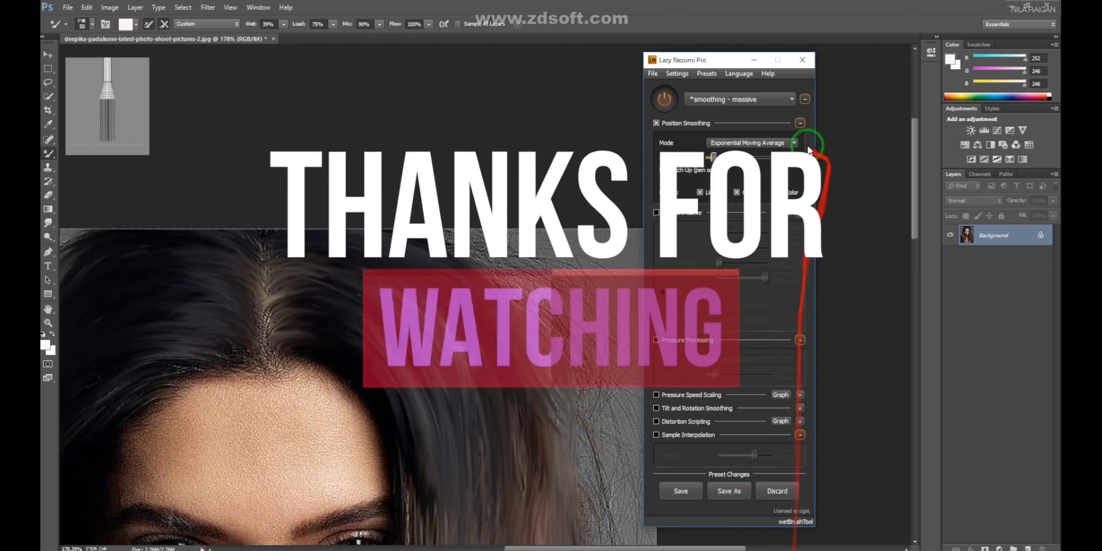
left_click(659, 98)
left_click(546, 143)
- Blend the right-hand waves beside the neck and collar with close-up Mixer Brush strokes
left_click_drag(546, 143, 398, 384)
left_click_drag(472, 333, 473, 377)
left_click_drag(508, 474, 424, 239)
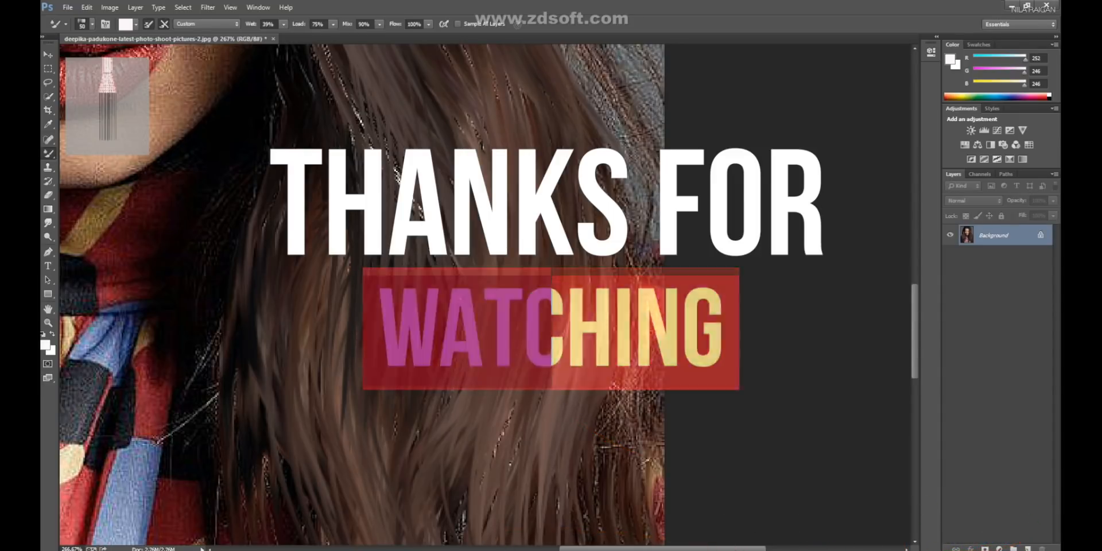
left_click(964, 522)
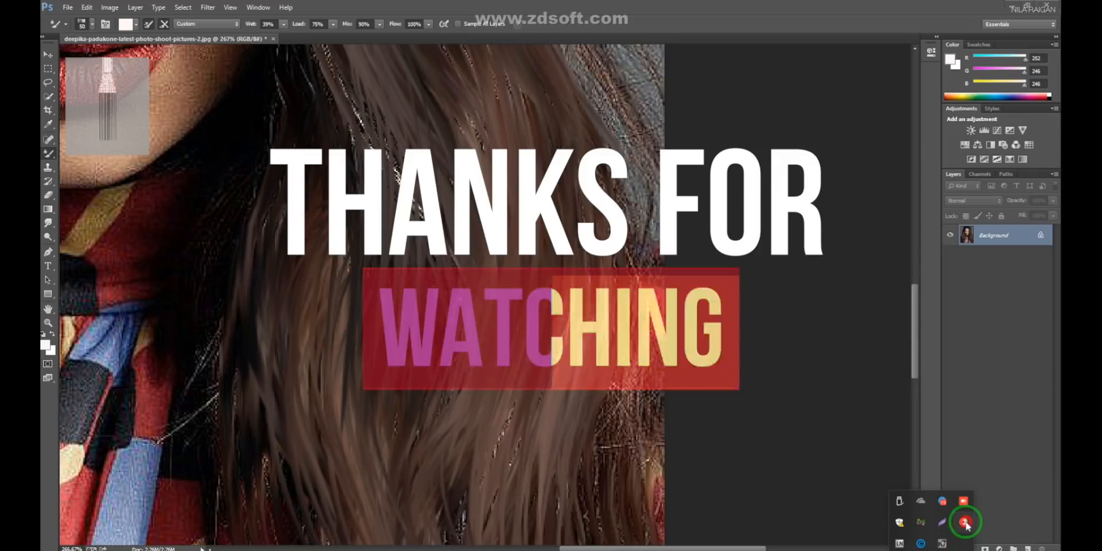